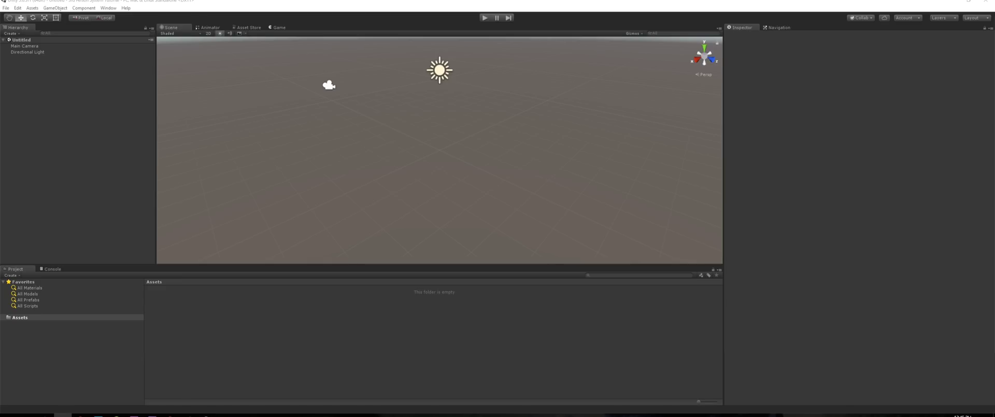
Import the complete UnarmedAnimationPackage.unitypackage from the Unarmed_Movement_Animation_Pack (1) download folder into the project
left_click_drag(994, 83, 406, 67)
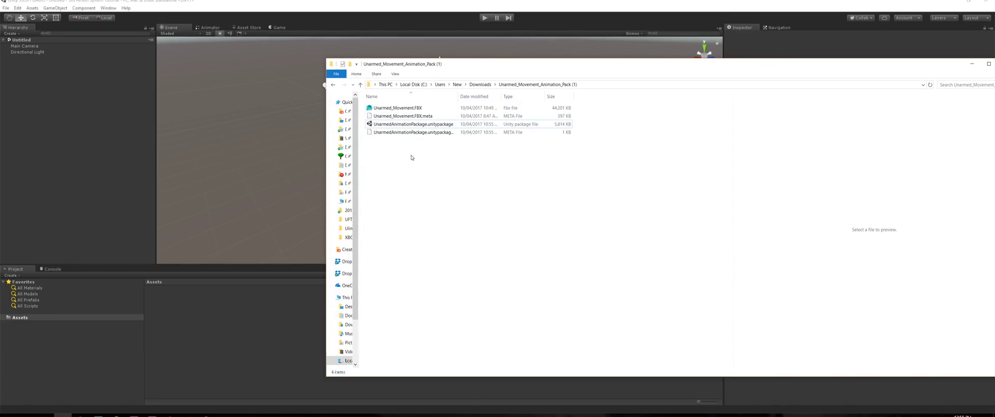
left_click_drag(386, 63, 494, 58)
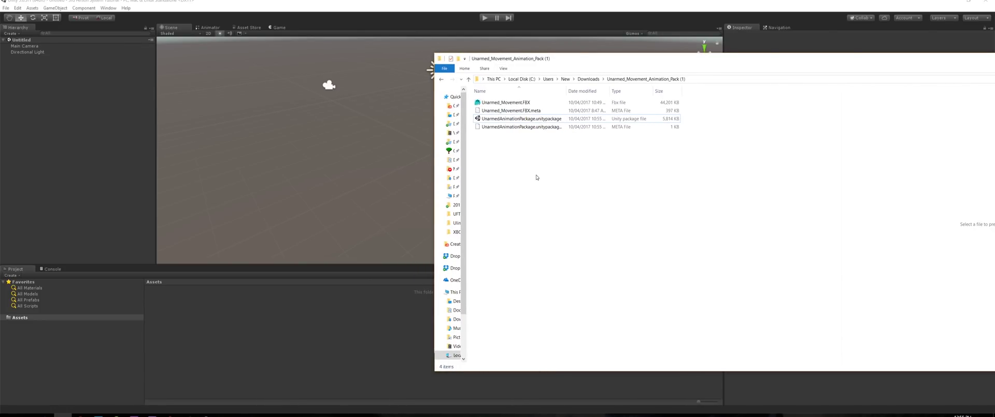
left_click(526, 119)
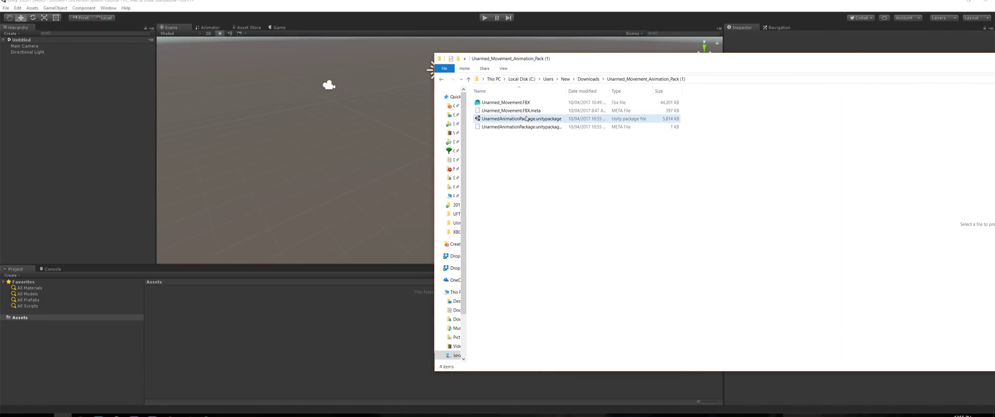
left_click(522, 120)
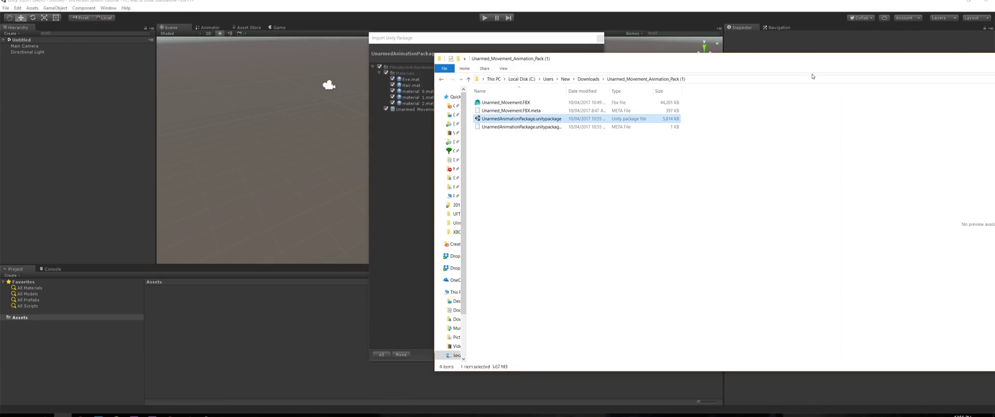
left_click_drag(713, 61, 530, 62)
left_click(927, 60)
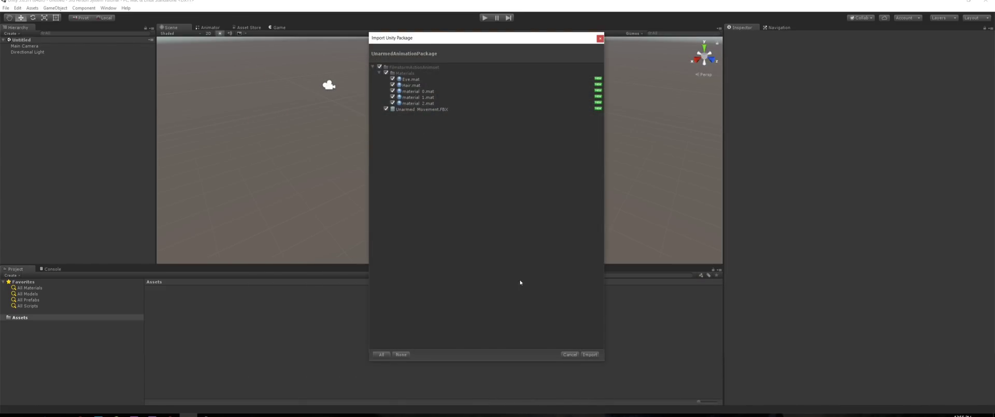
left_click(591, 354)
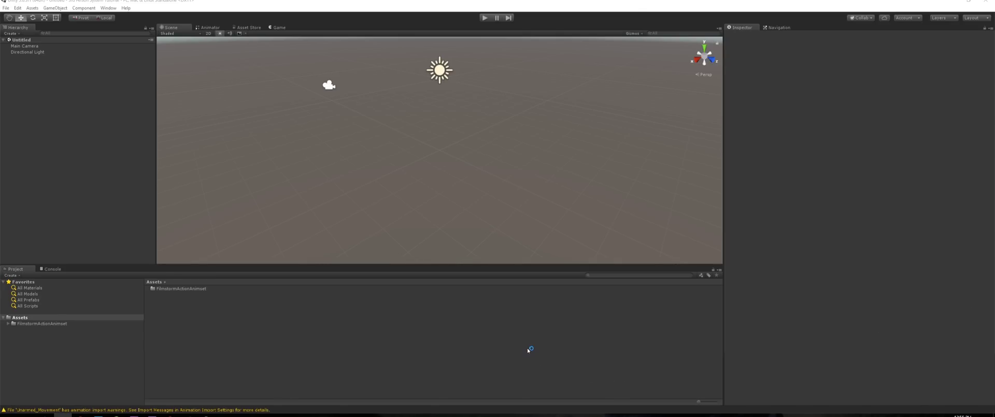
Import the PlayMaker package, install PlayMaker 1.8.4 and dismiss its welcome window
left_click(590, 354)
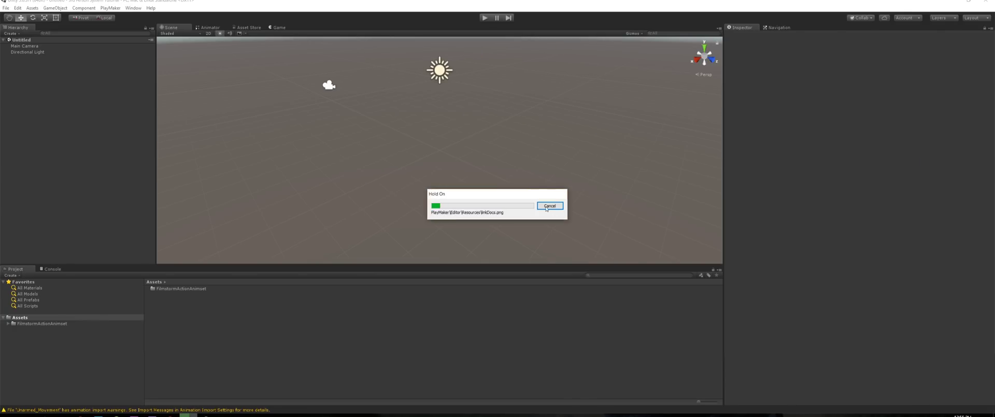
left_click(385, 228)
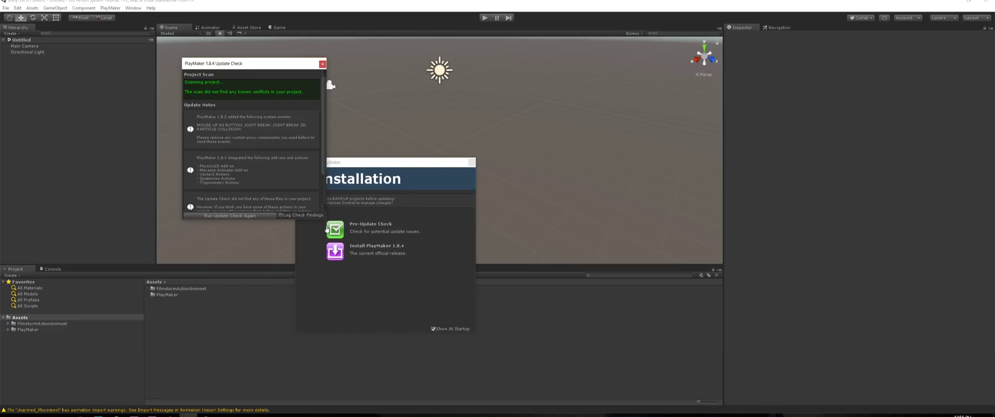
left_click(324, 252)
left_click(499, 231)
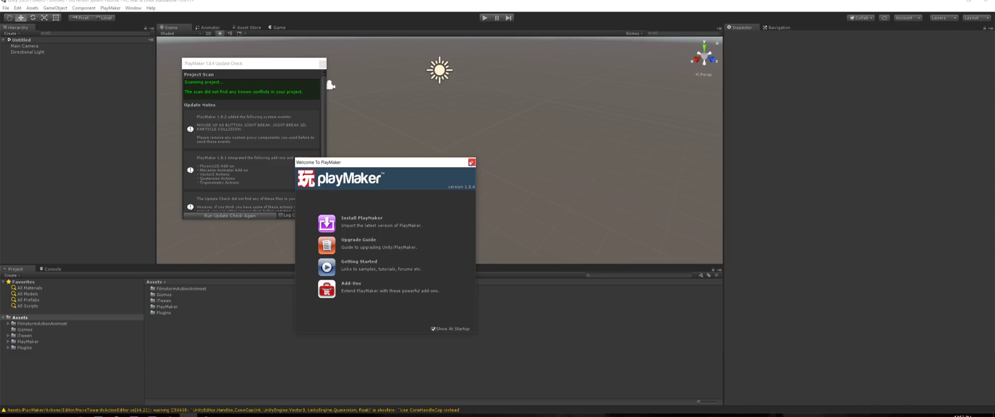
left_click(471, 162)
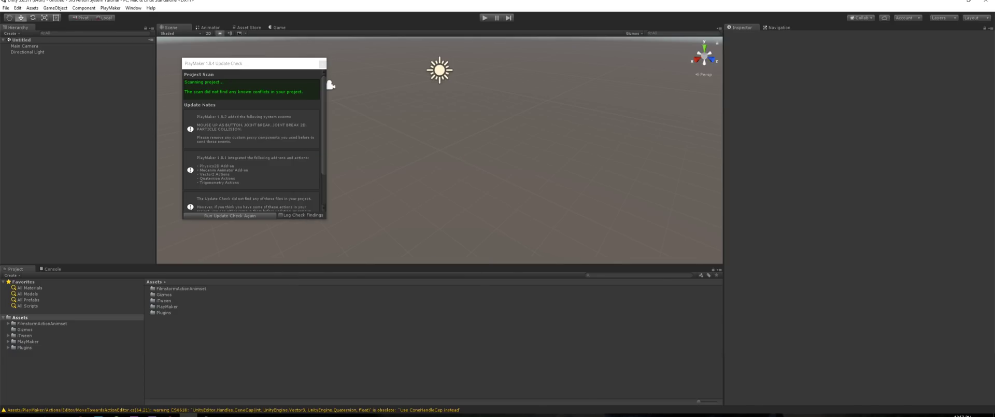
Import the remaining Knight and Prefabs assets and close the PlayMaker update check
left_click_drag(255, 329, 258, 333)
left_click(589, 354)
left_click(323, 63)
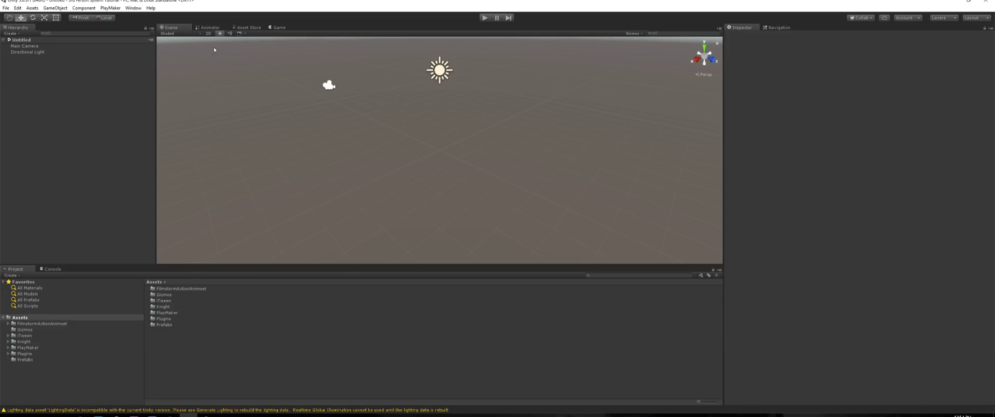
Review the Strong Knight model's Asset Store page, then return to the scene
left_click(247, 27)
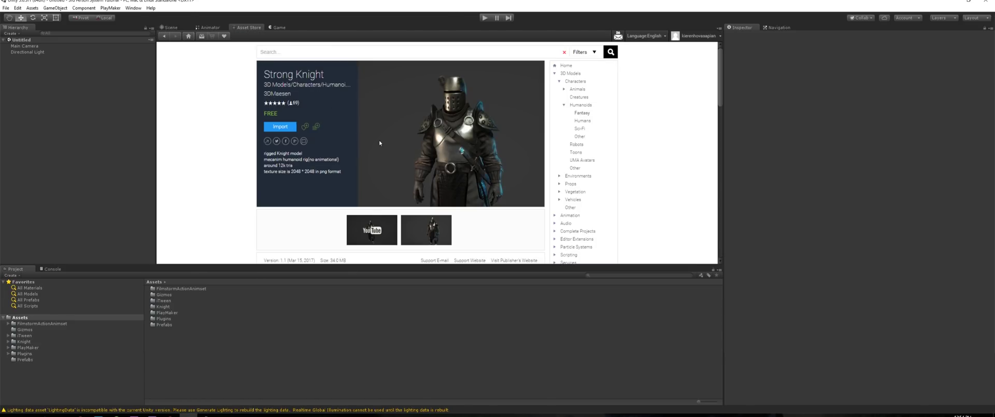
scroll(401, 126, "down", 1)
scroll(361, 129, "up", 1)
left_click(173, 29)
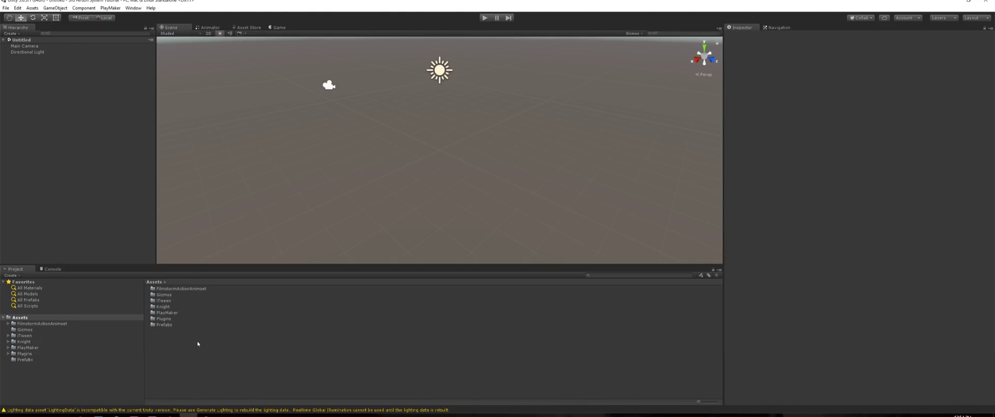
Preview the AimSneakForward clip of the Unarmed_Movement model in the FilmstormActionAnimset folder
double_click(197, 288)
left_click(373, 294)
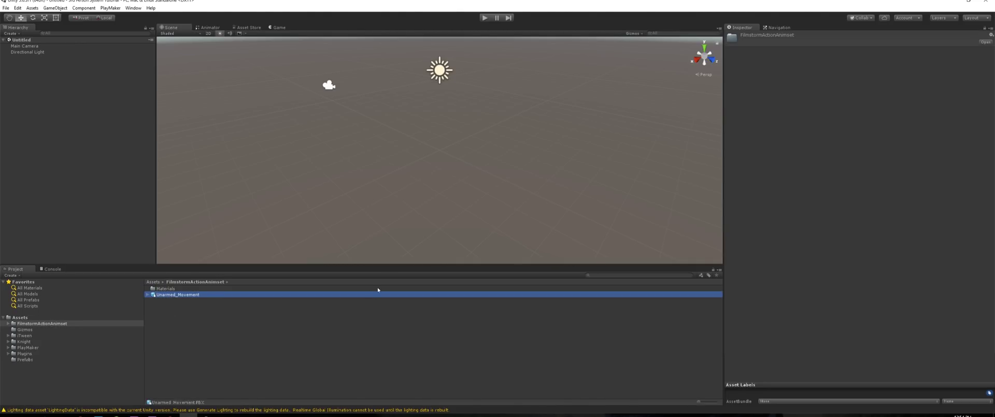
scroll(792, 217, "down", 1)
left_click(767, 185)
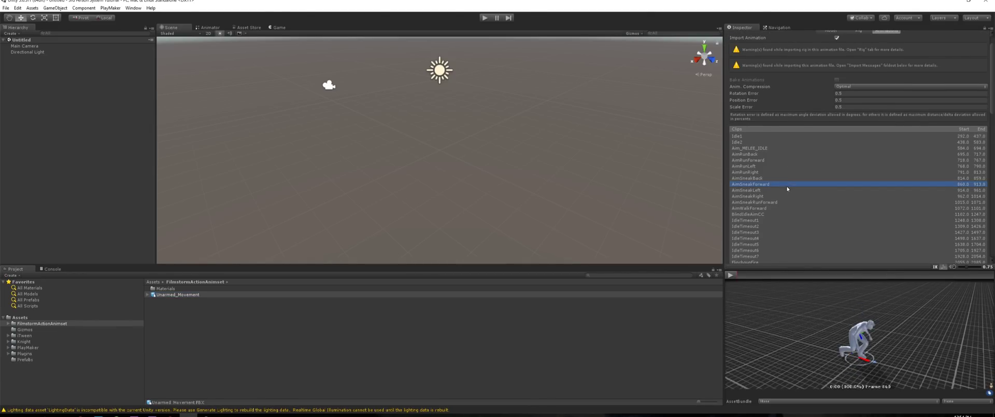
left_click(732, 275)
left_click(731, 275)
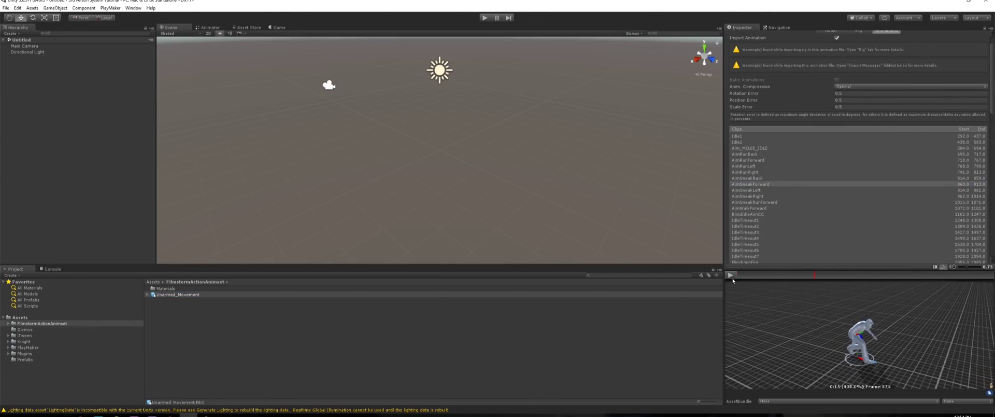
left_click_drag(773, 277, 727, 273)
Add a 3D plane to the scene as the ground
scroll(404, 155, "down", 3)
middle_click_drag(417, 151, 407, 161)
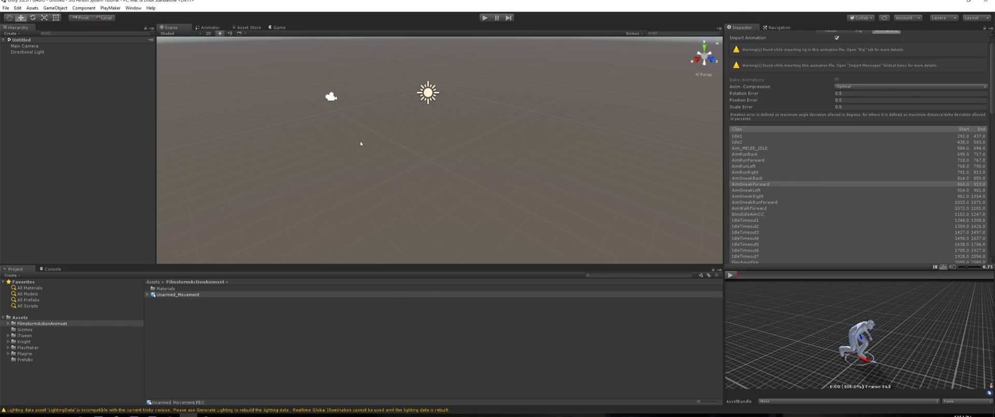
right_click(98, 114)
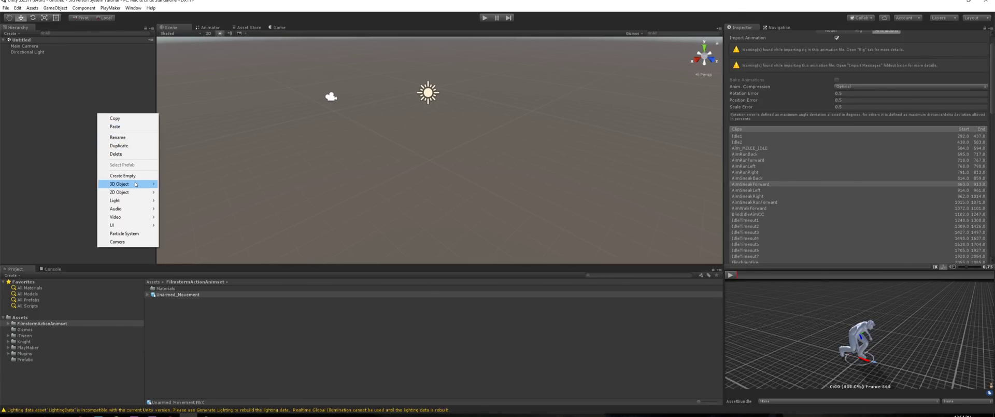
mouse_move(125, 184)
left_click(88, 216)
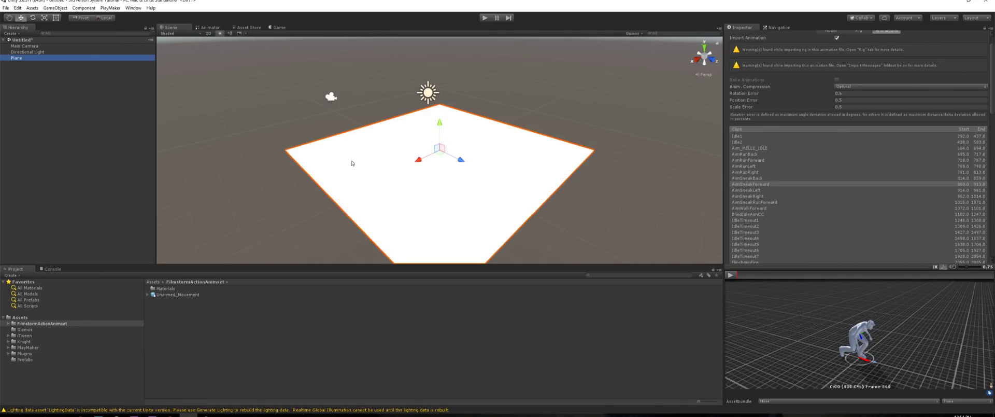
Set the plane's position to 0, 0, 0
left_click(867, 59)
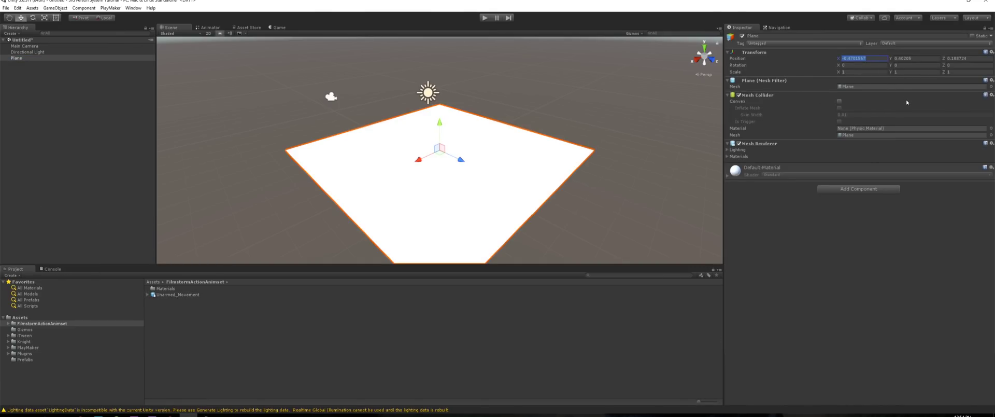
type("0")
key("Tab")
type("0")
key("Tab")
type("0")
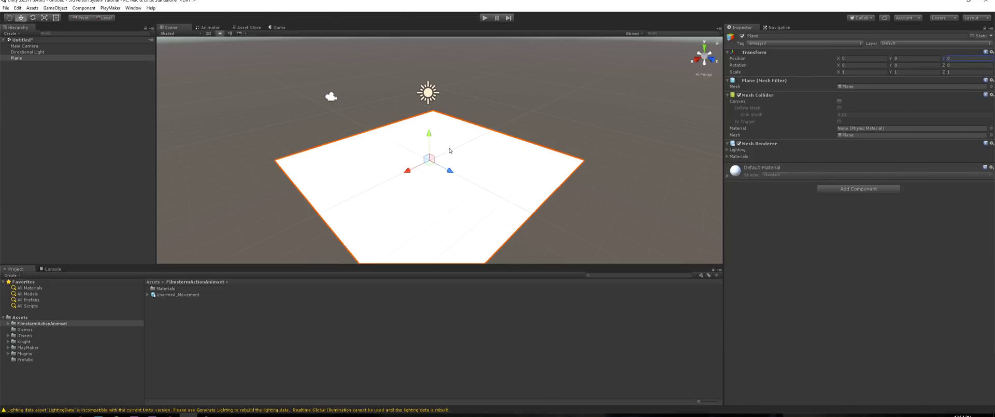
Place the knightprefab from the Knight prefabs folder near the centre of the plane
scroll(449, 149, "up", 12)
middle_click_drag(473, 162, 493, 149)
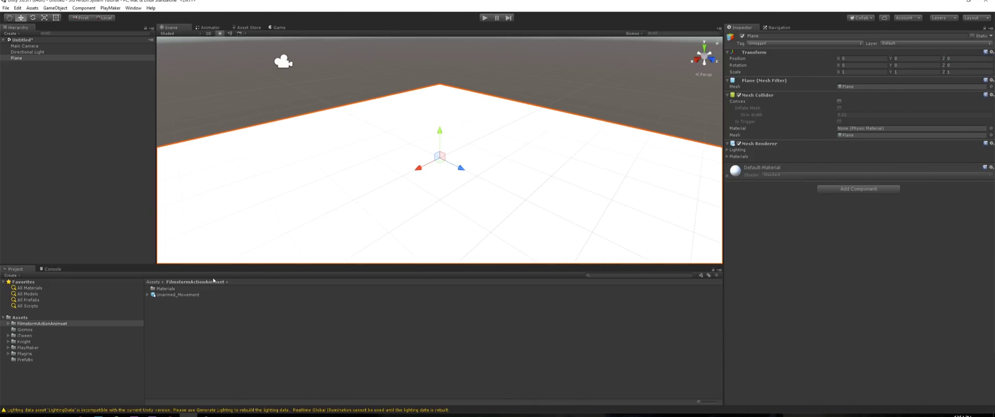
left_click(154, 282)
left_click(156, 306)
double_click(156, 306)
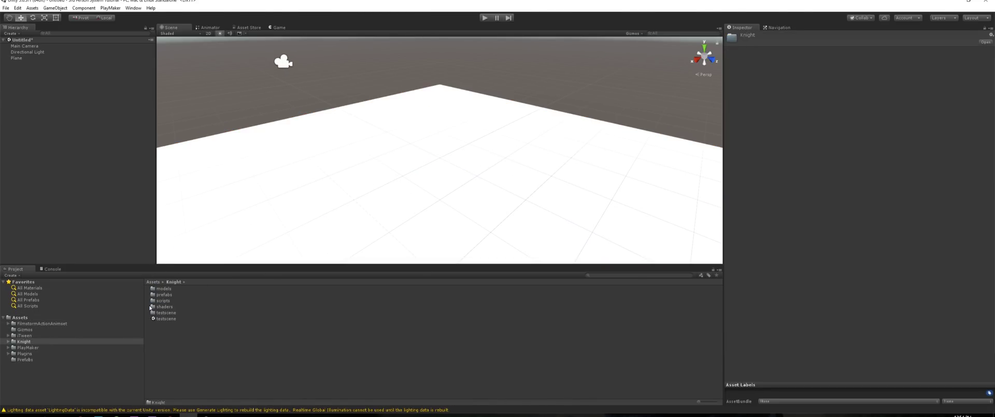
left_click(155, 294)
double_click(155, 293)
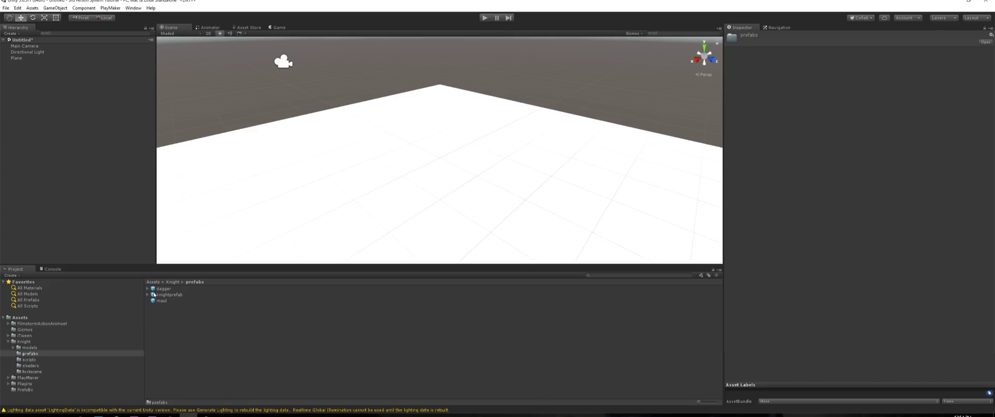
left_click(161, 294)
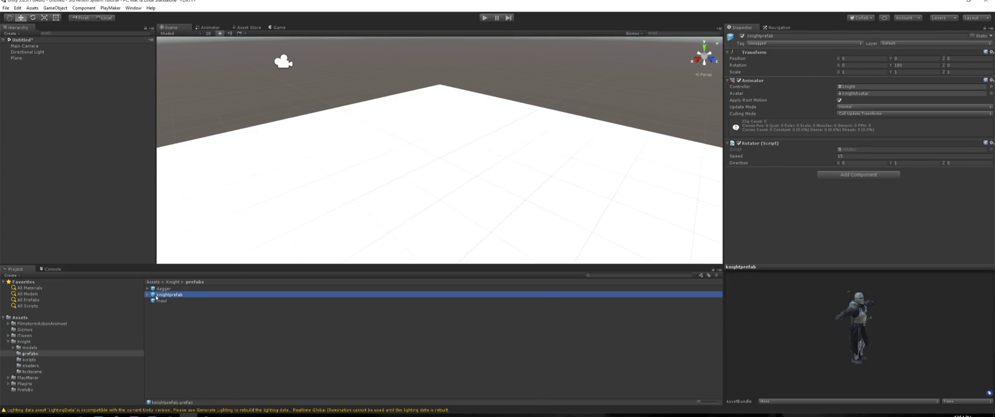
left_click_drag(145, 299, 435, 158)
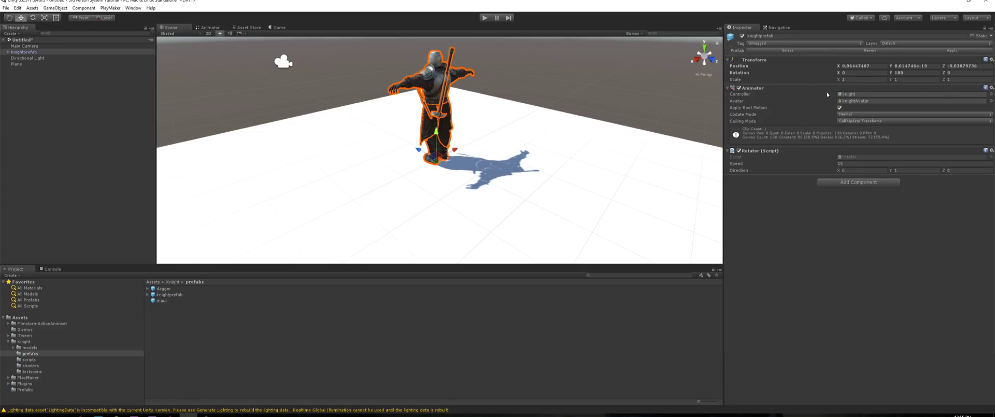
Set the knight's Y rotation to 0
left_click(915, 72)
scroll(381, 111, "down", 4)
left_click(911, 74)
type("0")
Delete the scene's default Main Camera
middle_click_drag(575, 141, 487, 144)
scroll(424, 149, "up", 3)
left_click(551, 73)
right_click_drag(565, 168, 506, 150)
left_click(507, 149)
left_click(469, 149)
left_click(349, 106)
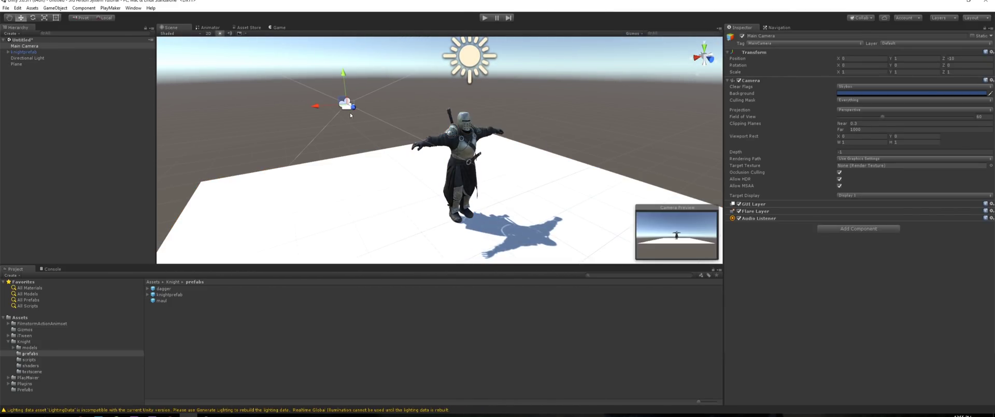
key("Delete")
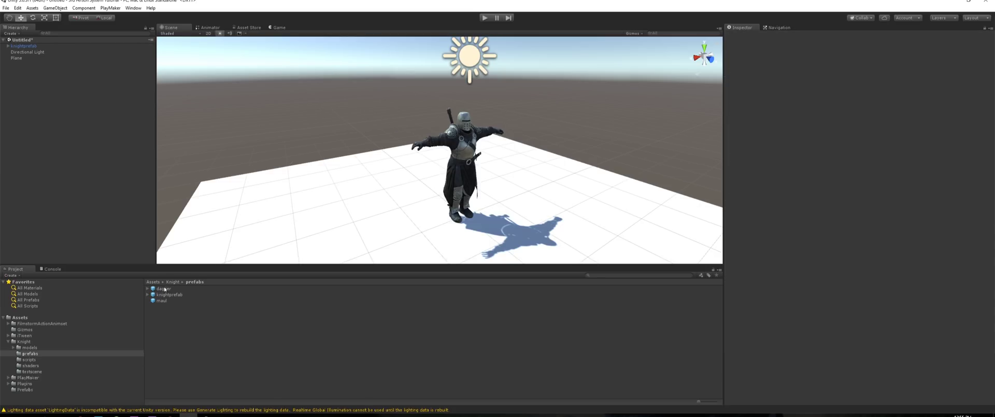
Add the CameraBASE prefab from the project's Prefabs folder to the scene hierarchy
left_click(154, 281)
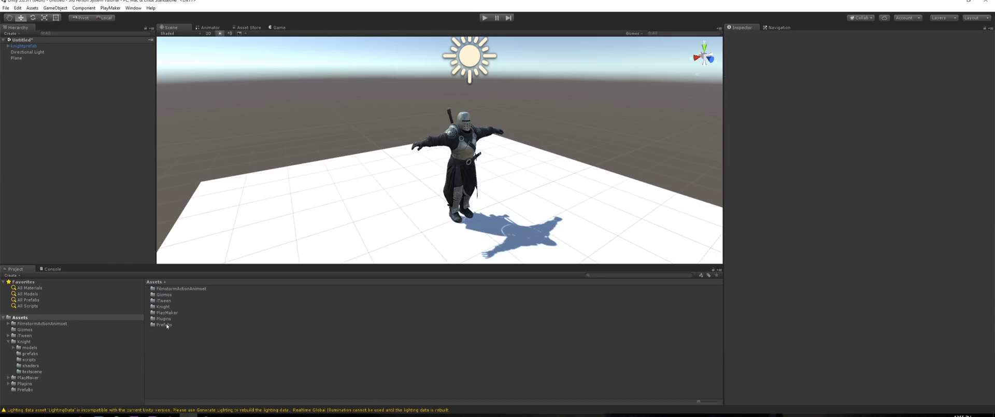
double_click(167, 325)
left_click(164, 288)
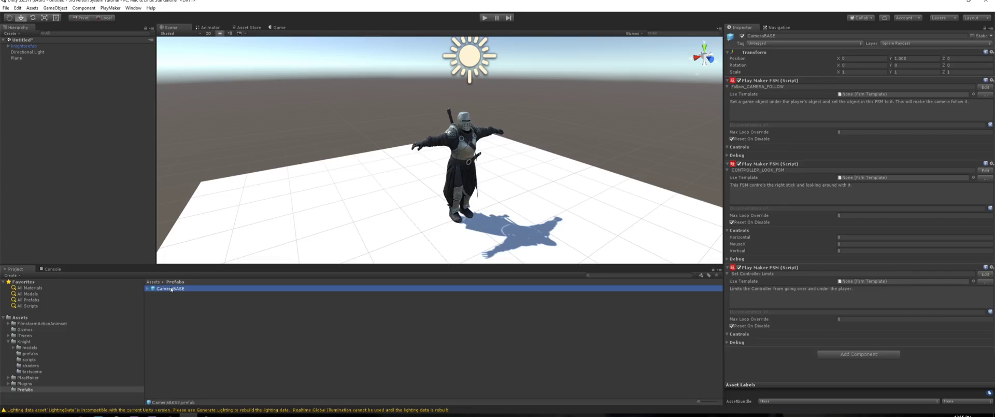
left_click_drag(166, 290, 70, 197)
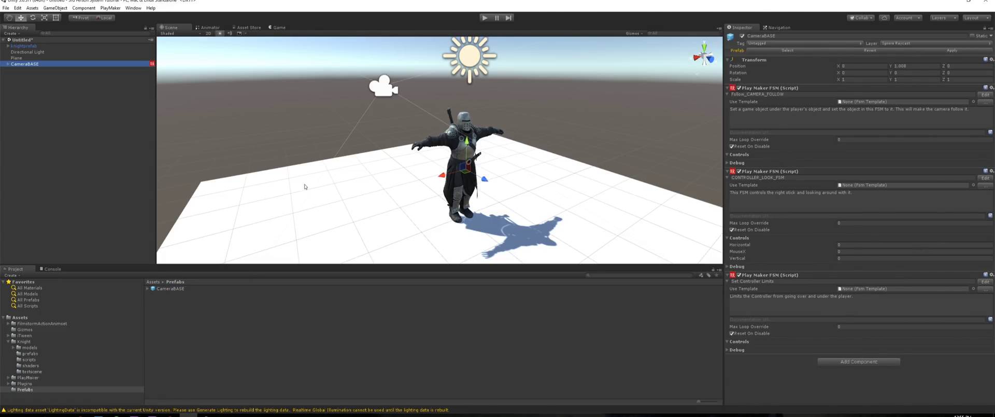
Check how the new camera frames the knight in the game view, then return to the scene
scroll(466, 193, "down", 2)
left_click_drag(480, 195, 277, 29, "alt")
left_click(278, 28)
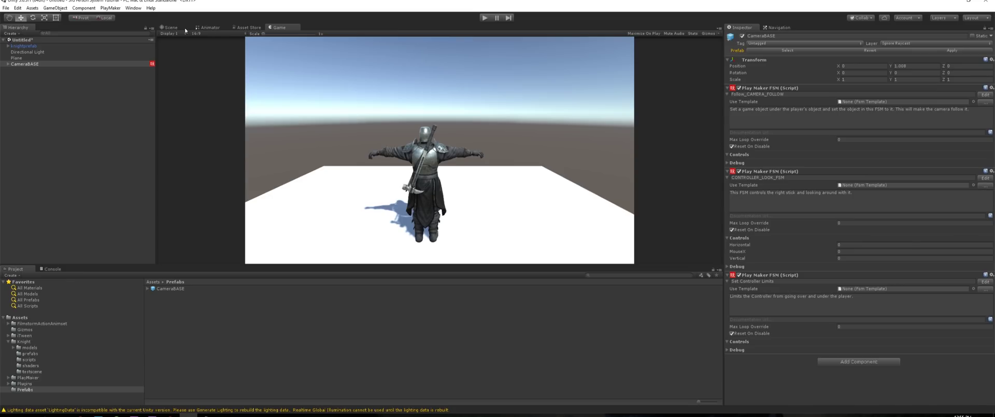
left_click(178, 28)
scroll(307, 119, "down", 2)
middle_click_drag(306, 119, 337, 122)
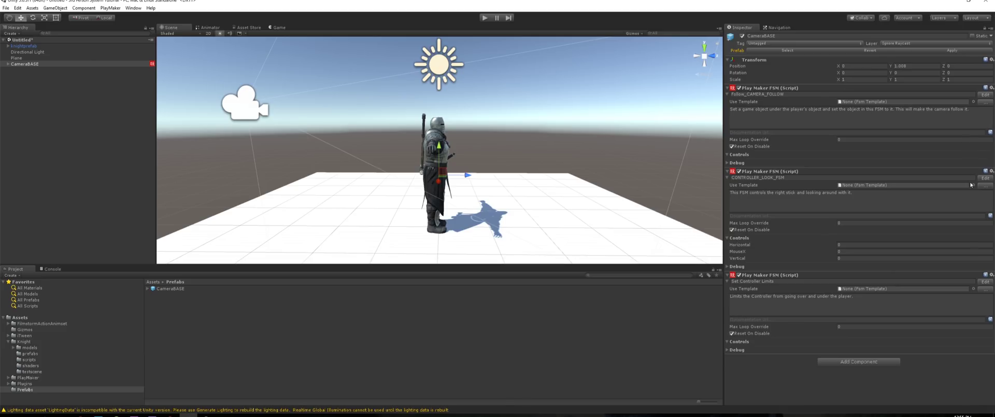
Remove the four missing-script components from the Main Camera inside CameraBASE
left_click(8, 65)
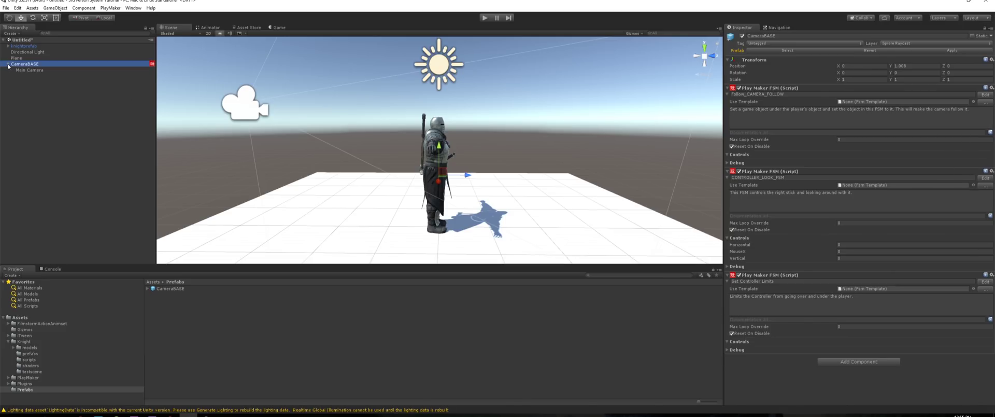
left_click(19, 71)
scroll(378, 158, "up", 2)
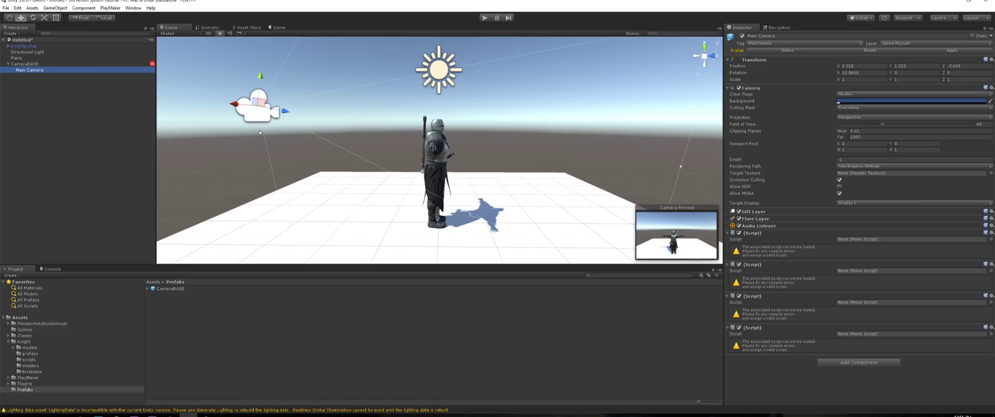
right_click(758, 236)
left_click(769, 249)
right_click(756, 234)
left_click(769, 249)
right_click(756, 234)
left_click(770, 250)
right_click(756, 234)
left_click(769, 249)
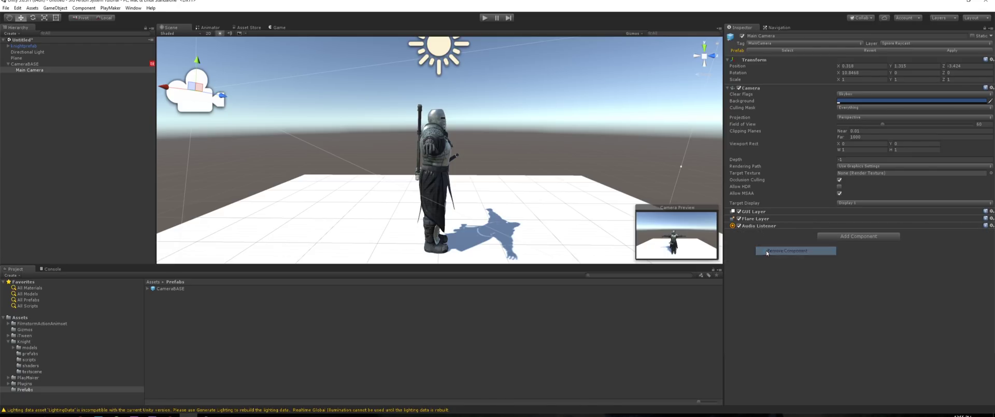
Open CameraBASE's Follow_CAMERA_FOLLOW FSM for editing and move its editor window clear of the scene view
left_click(24, 64)
left_click(985, 95)
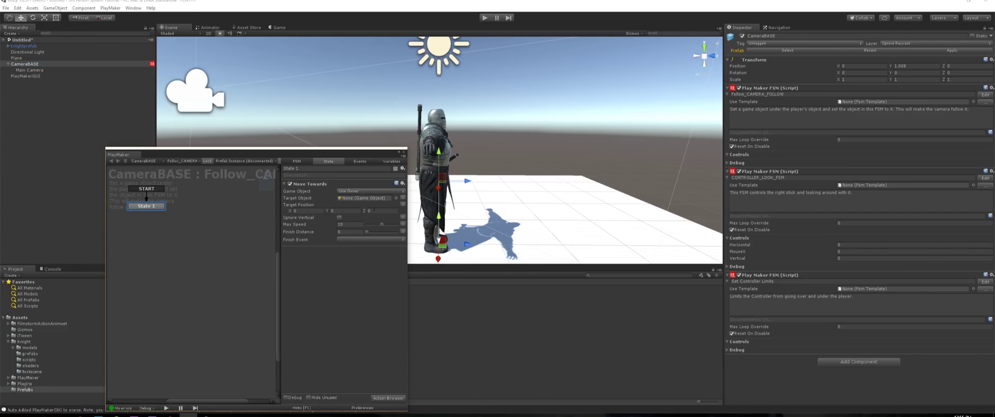
left_click_drag(314, 158, 830, 115)
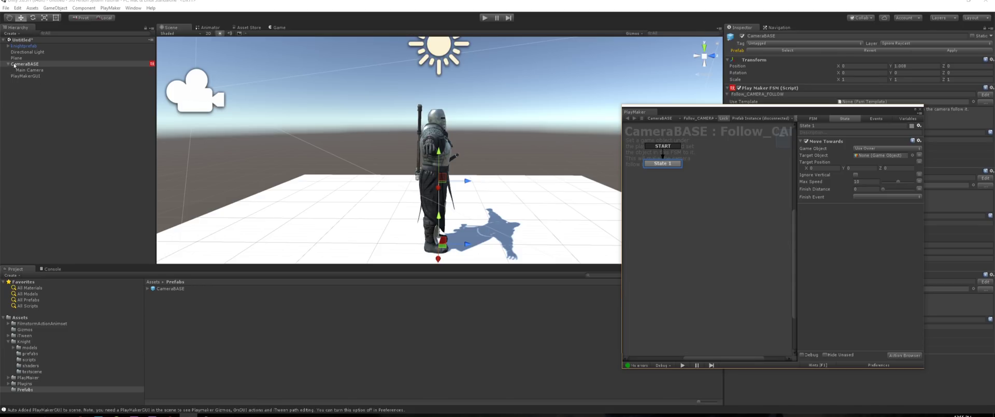
Create an empty child object named CameraFollow under the knight prefab in the scene
left_click(21, 46)
left_click(7, 46)
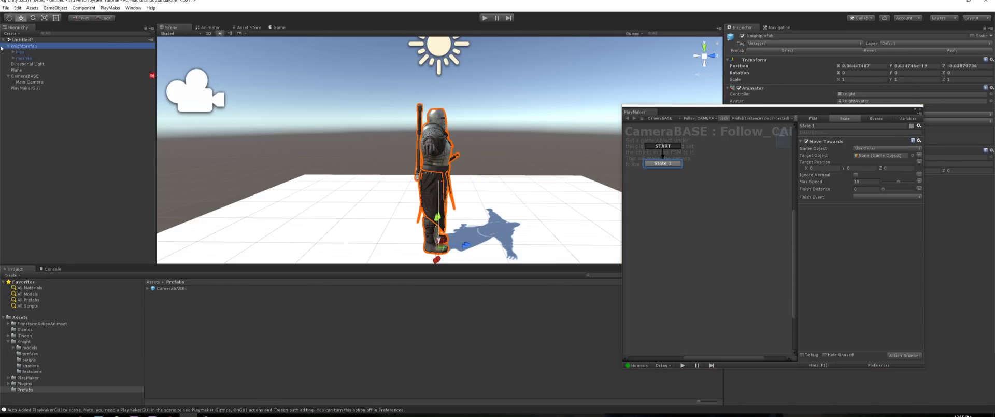
right_click(22, 48)
left_click(58, 109)
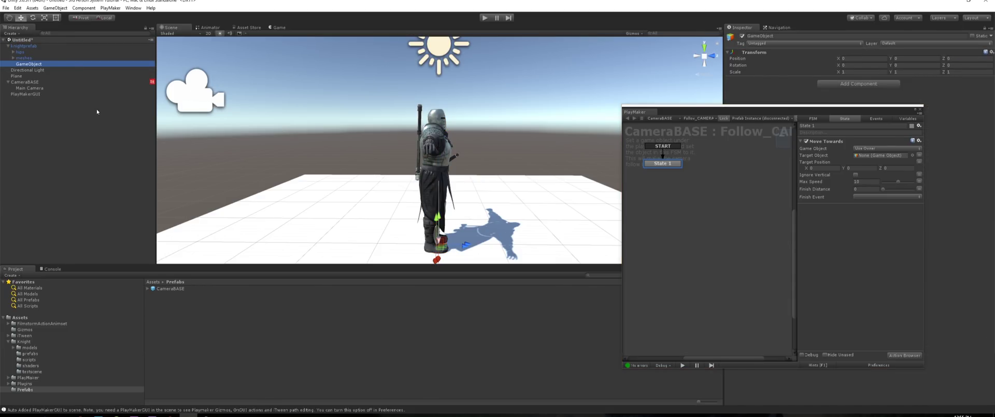
type("C")
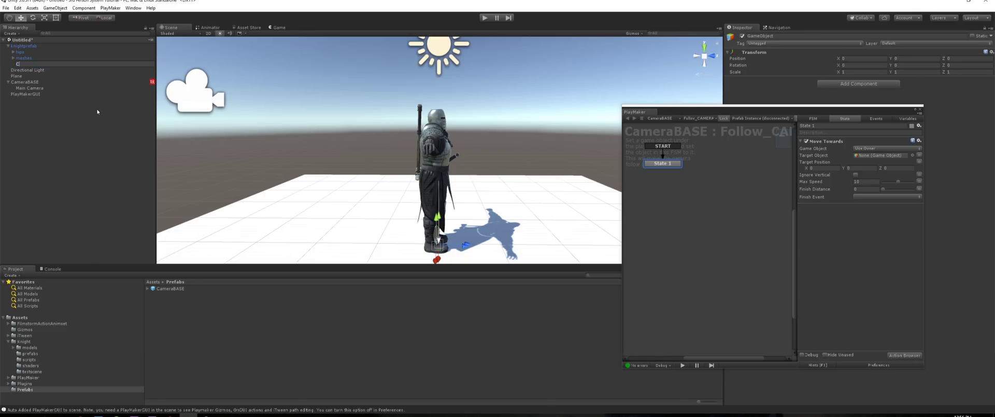
type("ameraFollow")
key("Return")
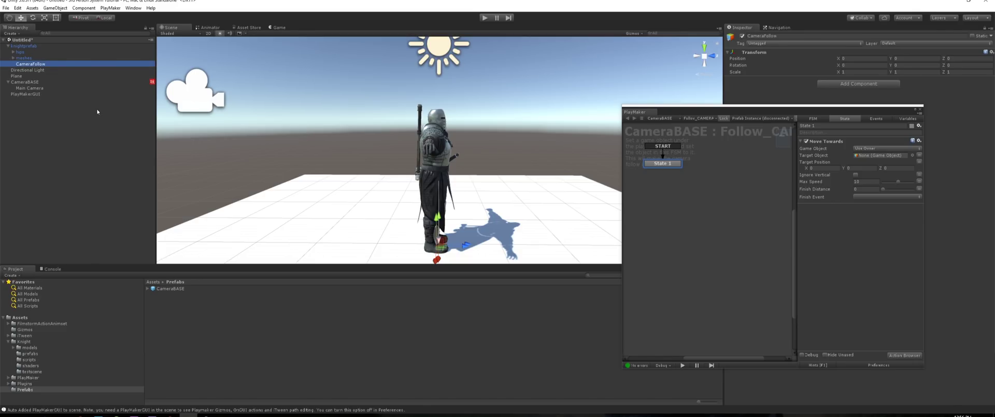
Raise the CameraFollow object to the knight's upper body, at a Y position of about 1.614
scroll(426, 222, "up", 5)
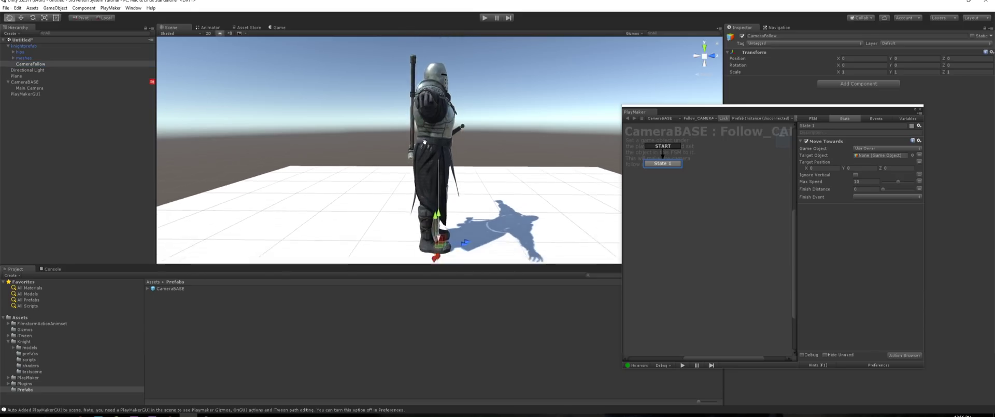
left_click_drag(433, 179, 435, 51)
middle_click_drag(436, 103, 437, 161)
left_click_drag(437, 160, 400, 162, "alt")
left_click_drag(372, 127, 247, 154)
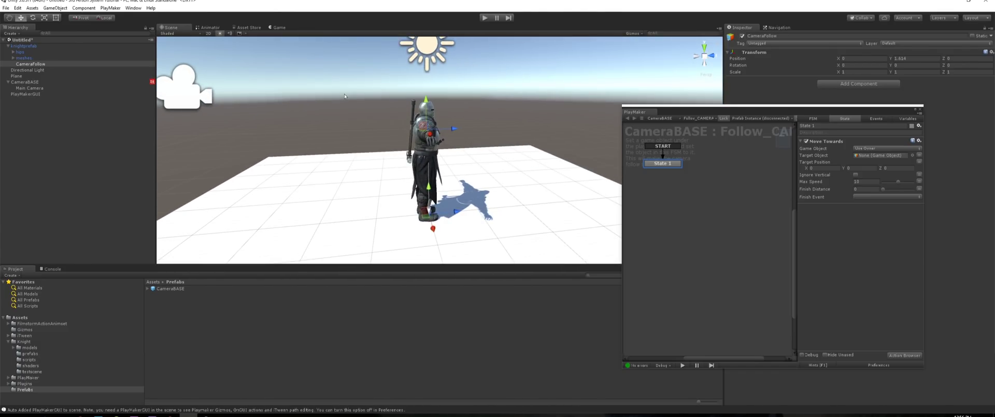
left_click_drag(443, 146, 337, 141, "alt")
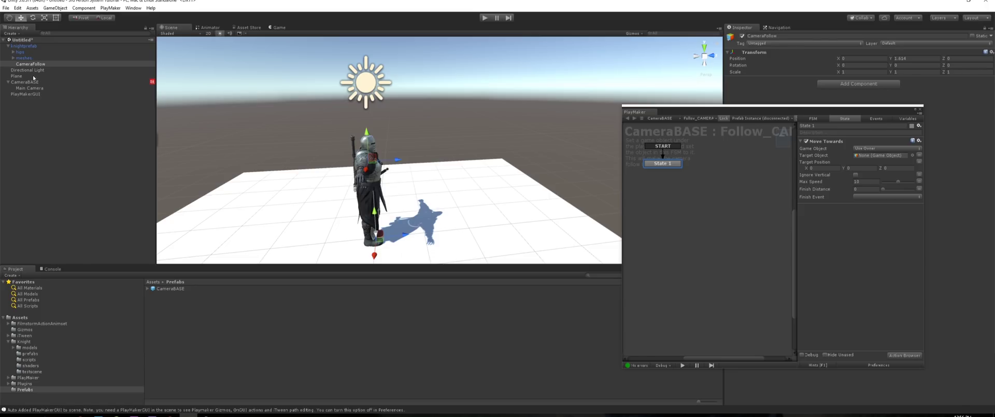
Match CameraBASE's height to the CameraFollow object by setting its Y position to 1.614
left_click(909, 59)
left_click(25, 82)
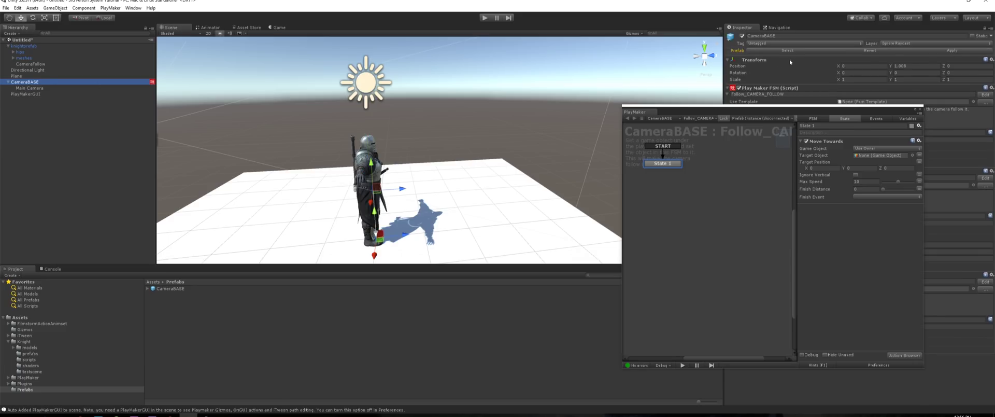
left_click_drag(915, 67, 883, 69)
type("1.614")
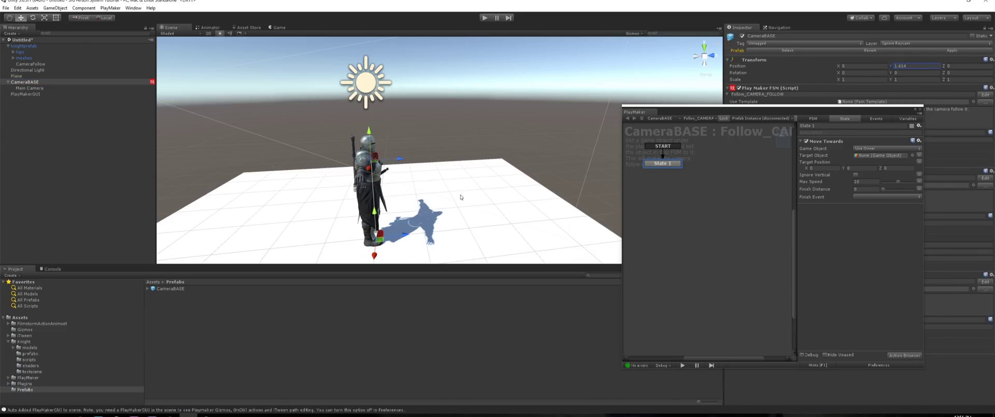
Assign CameraFollow as the Target Object of the FSM's Move Towards action, and close the PlayMaker editor
left_click_drag(26, 65, 868, 154)
left_click_drag(878, 160, 877, 160)
left_click_drag(875, 111, 648, 129)
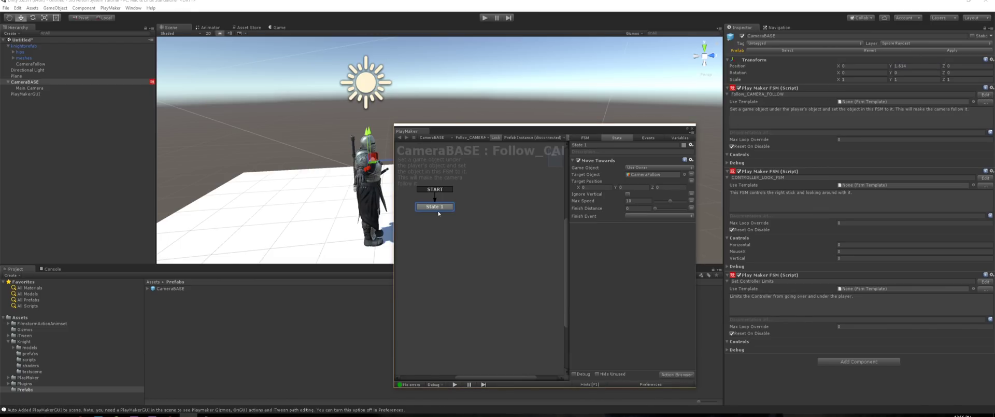
left_click(655, 174)
left_click(693, 129)
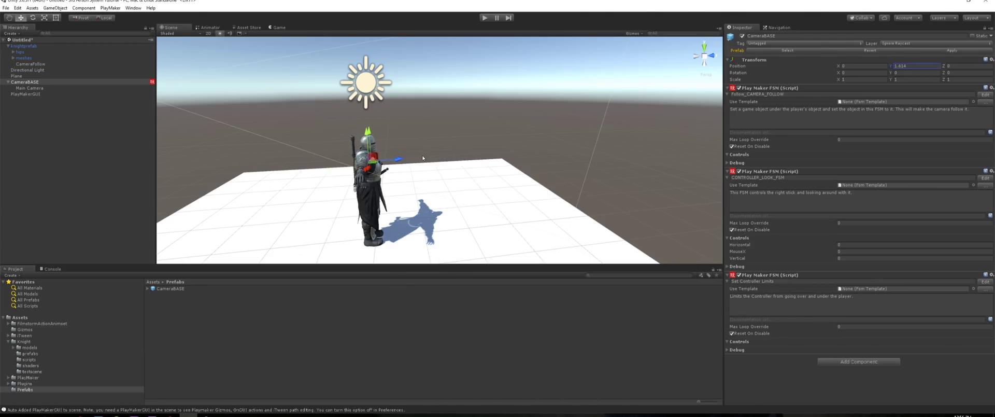
left_click(234, 125)
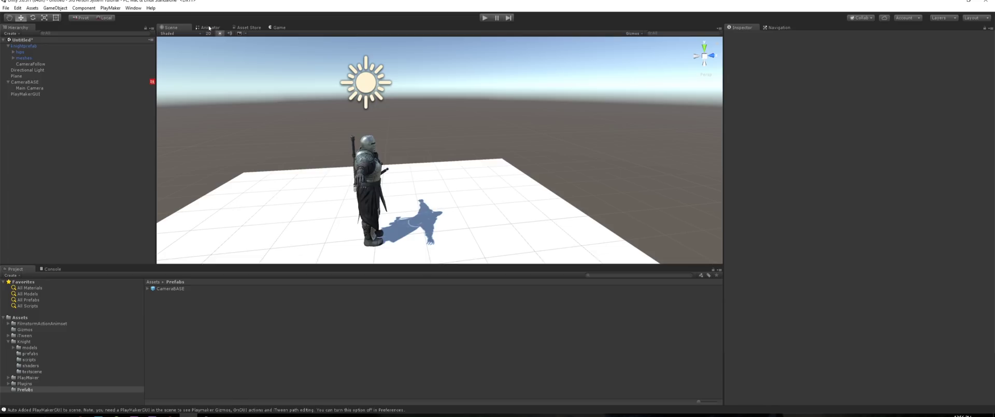
Create an Animator Controller named Movement in the root Assets folder, with the Animator view open
left_click(210, 28)
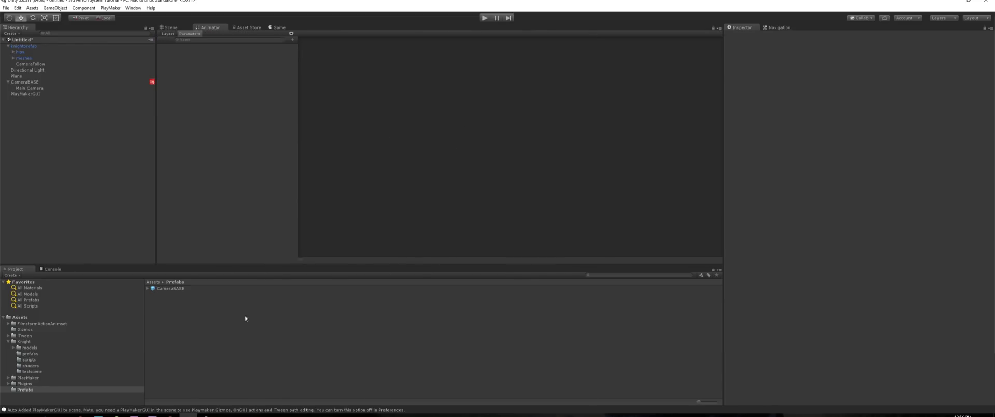
left_click(152, 282)
right_click(179, 356)
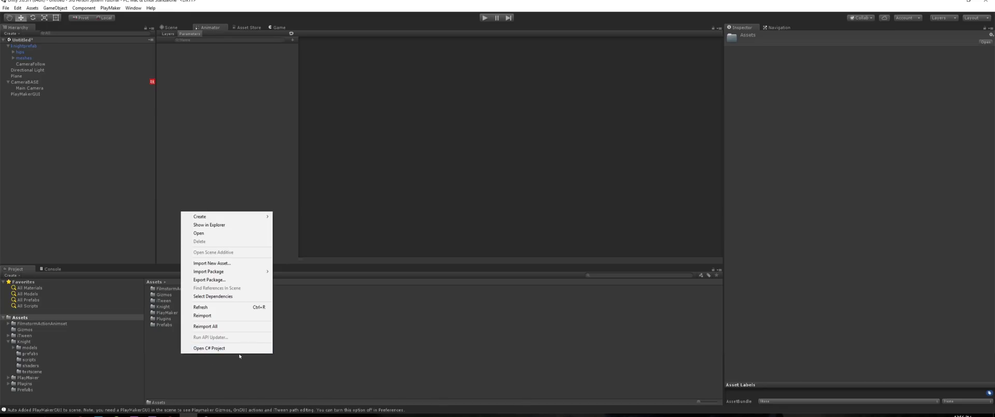
mouse_move(218, 216)
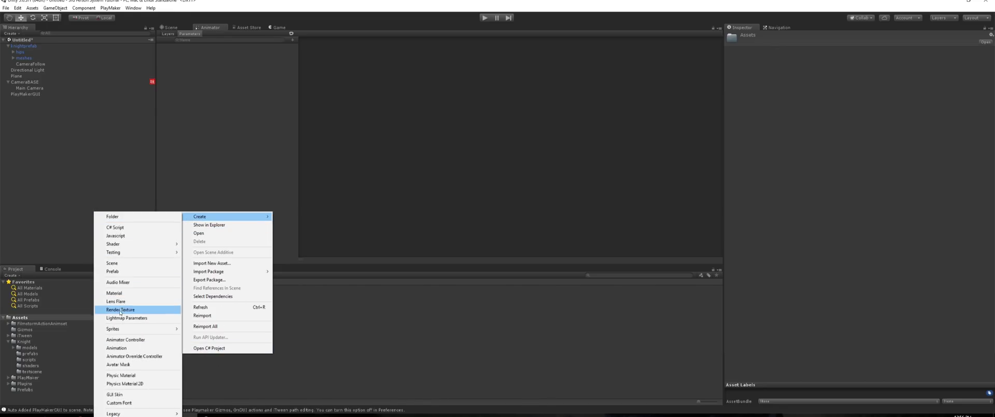
left_click(128, 340)
type("Movement")
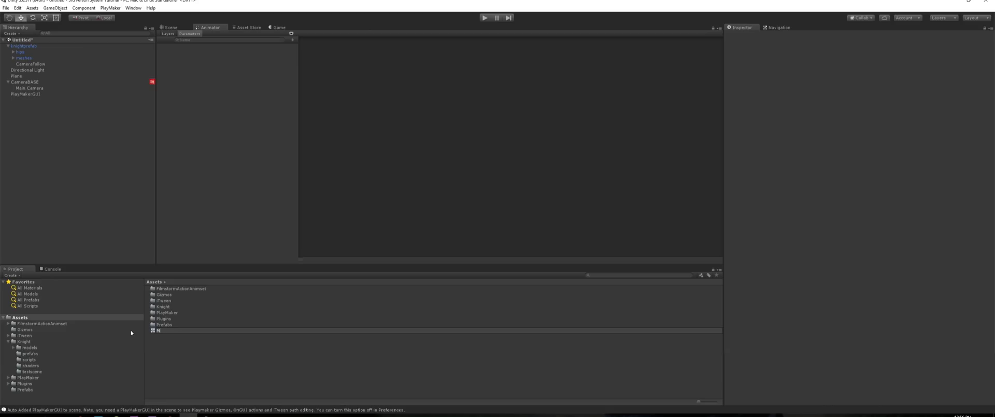
key("Return")
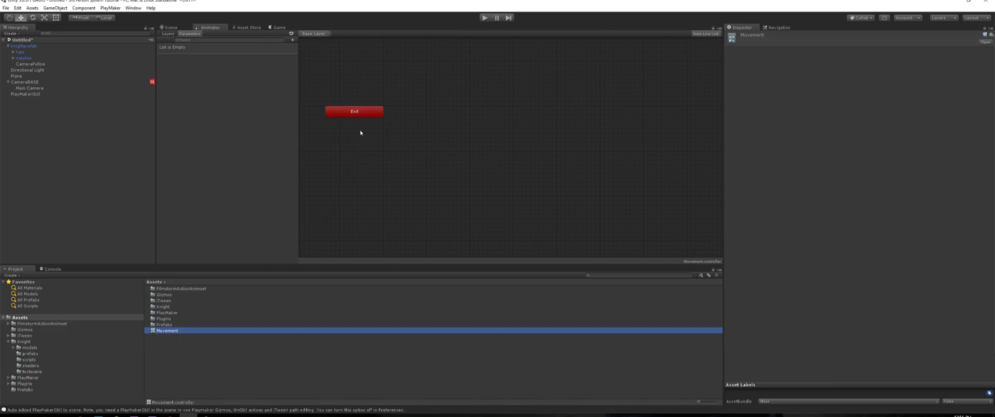
Add two float parameters named InputX and InputZ to the Movement controller
middle_click_drag(406, 137, 414, 210)
left_click(169, 34)
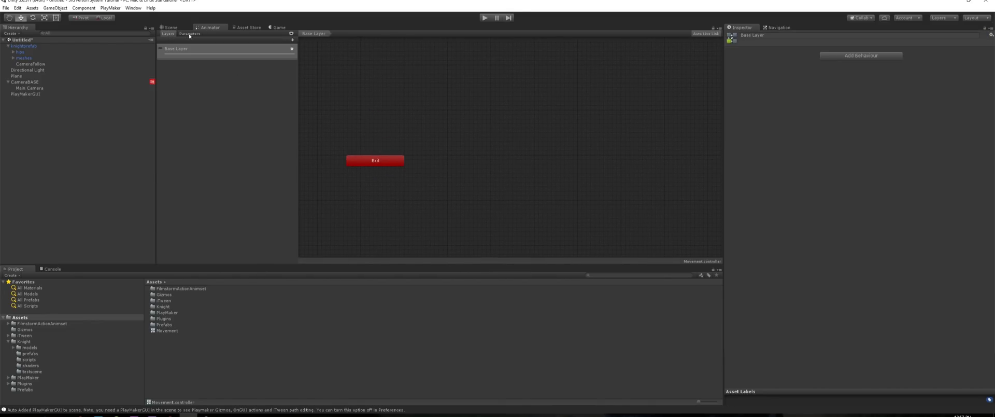
left_click(294, 39)
left_click(307, 47)
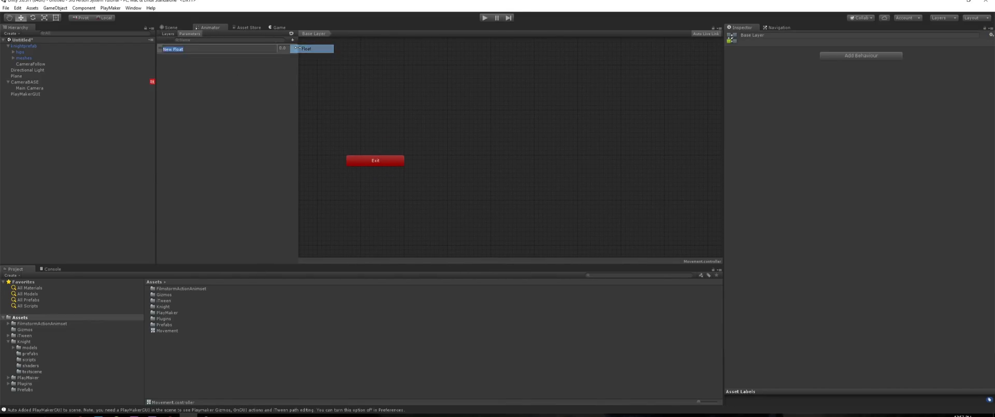
type("InputX")
key("Return")
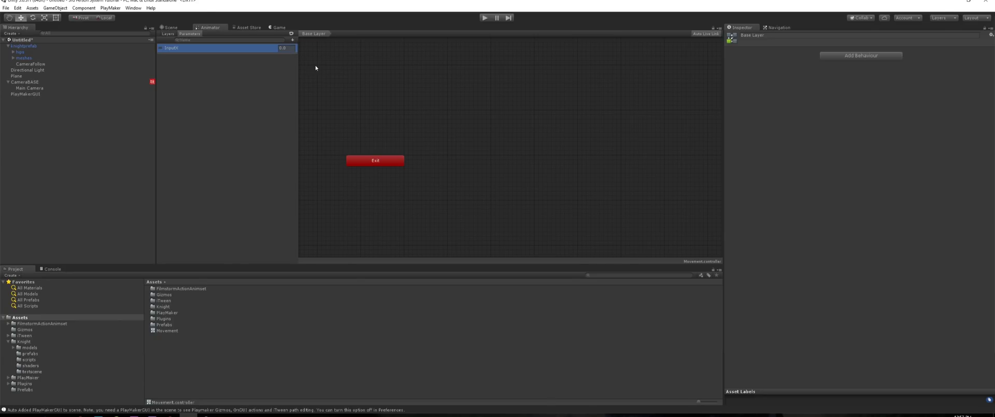
left_click(292, 40)
left_click(306, 47)
type("I")
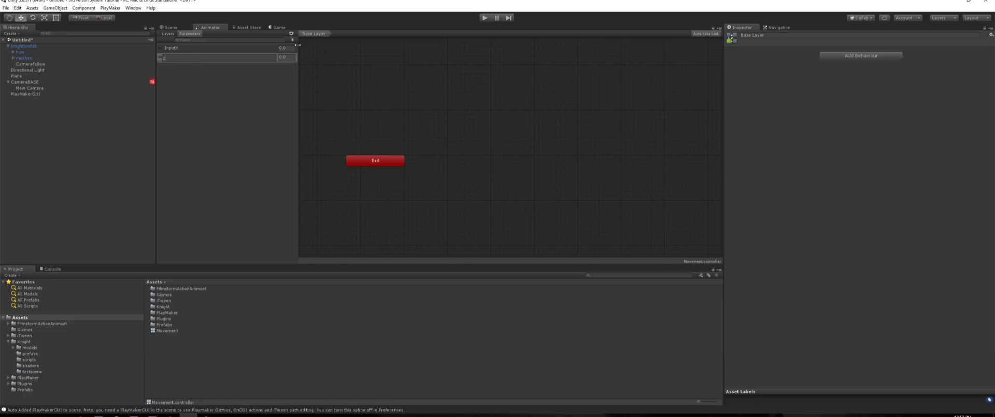
type("nputZ")
key("Return")
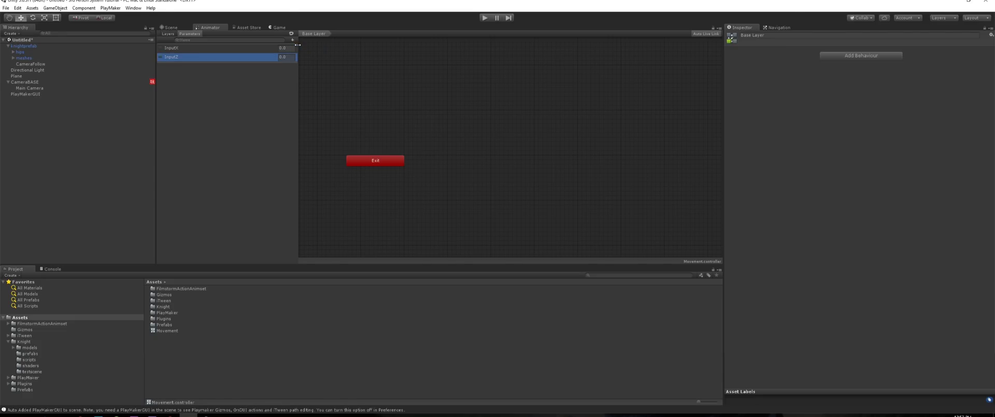
Examine the animation clip list of the Unarmed_Movement model in the FilmstormActionAnimset folder
double_click(181, 288)
left_click(179, 294)
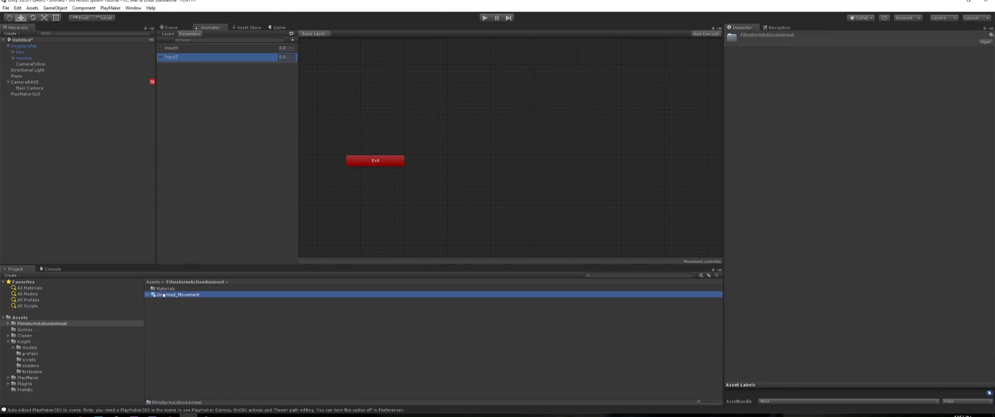
scroll(761, 226, "down", 5)
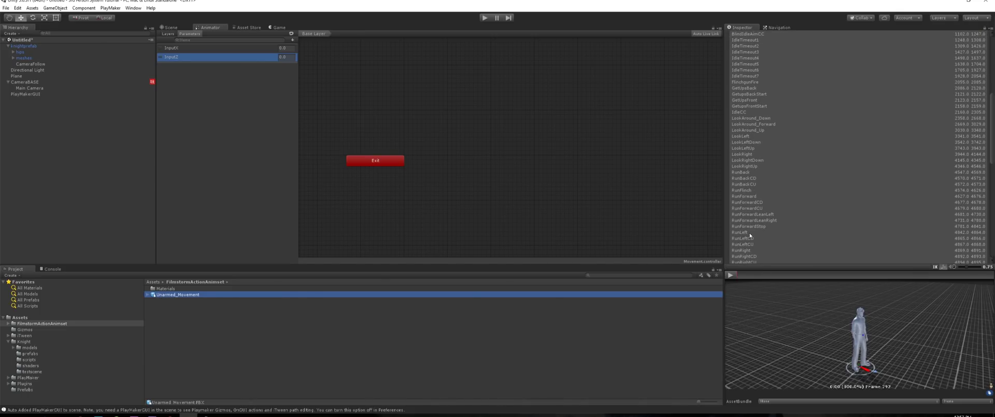
scroll(760, 217, "down", 6)
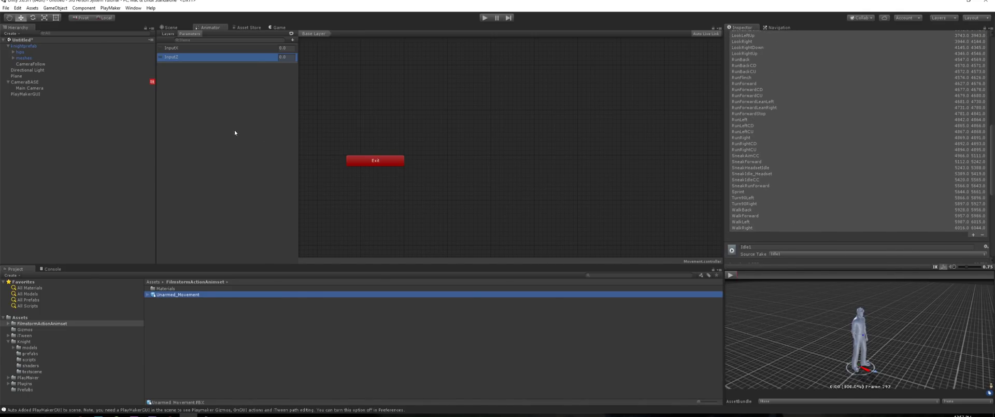
Add a third float parameter named InputMagnitude to the Movement controller
left_click(293, 40)
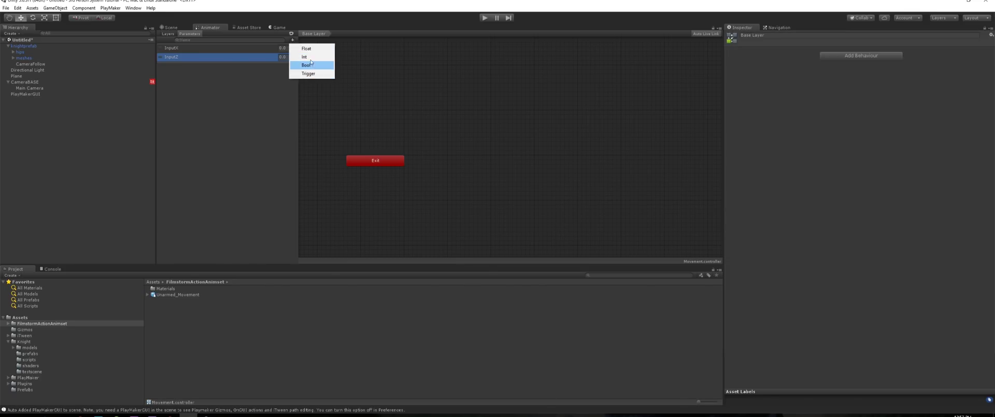
left_click(307, 49)
type("Inp")
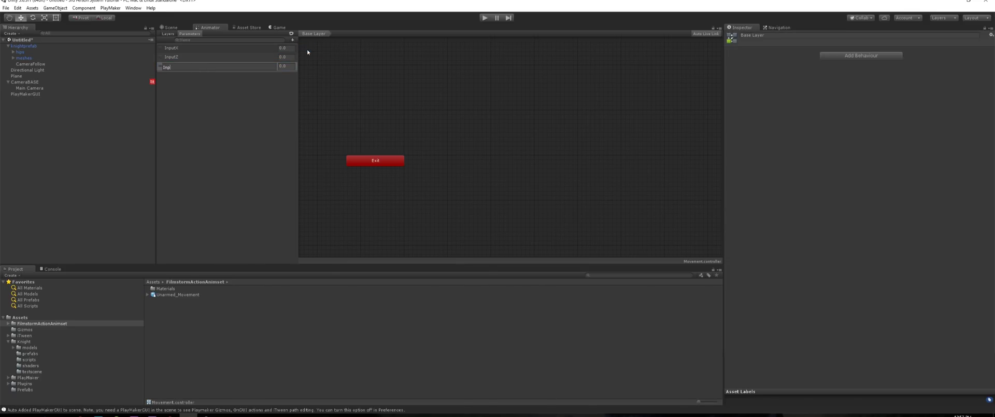
type("utMagnitude")
key("Return")
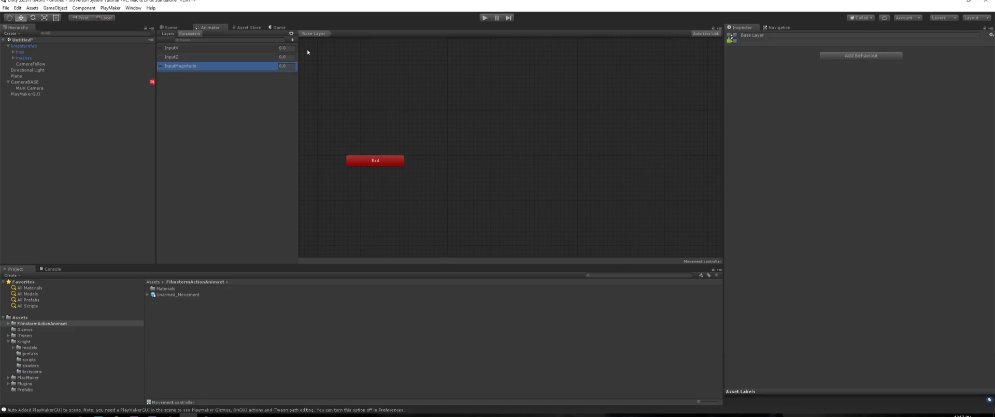
Preview the Idle1 clip from Unarmed_Movement and add it to the Movement controller's graph as a state
middle_click_drag(419, 168, 405, 145)
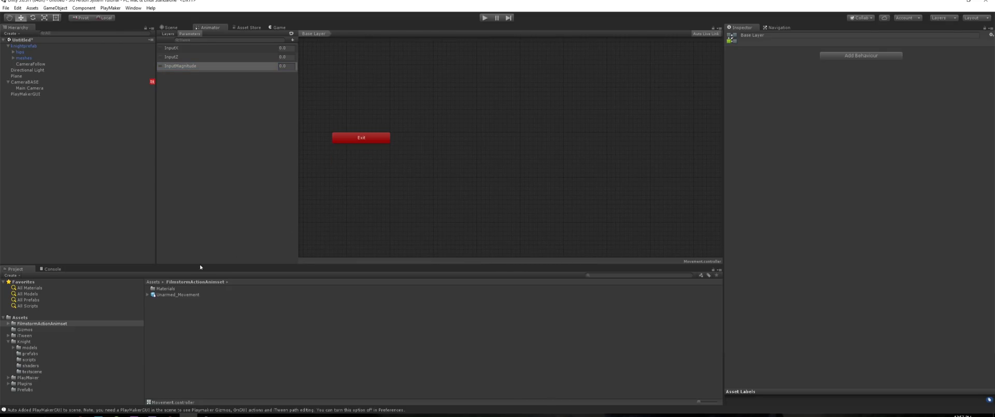
left_click(148, 294)
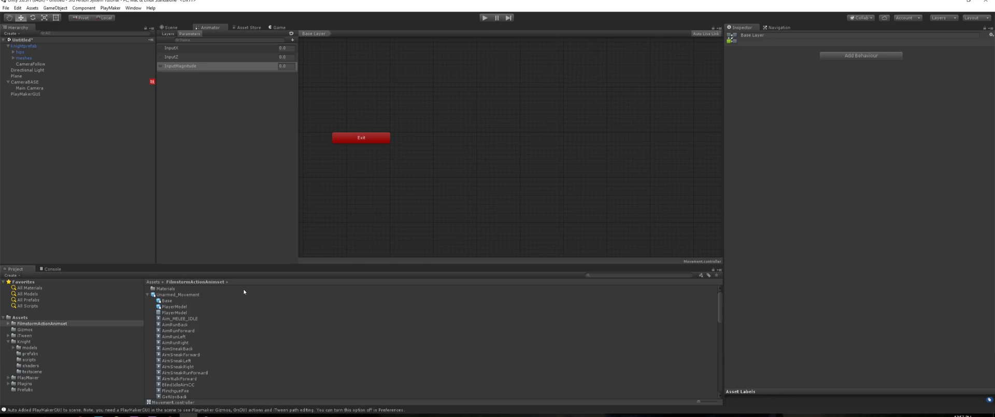
scroll(249, 306, "down", 4)
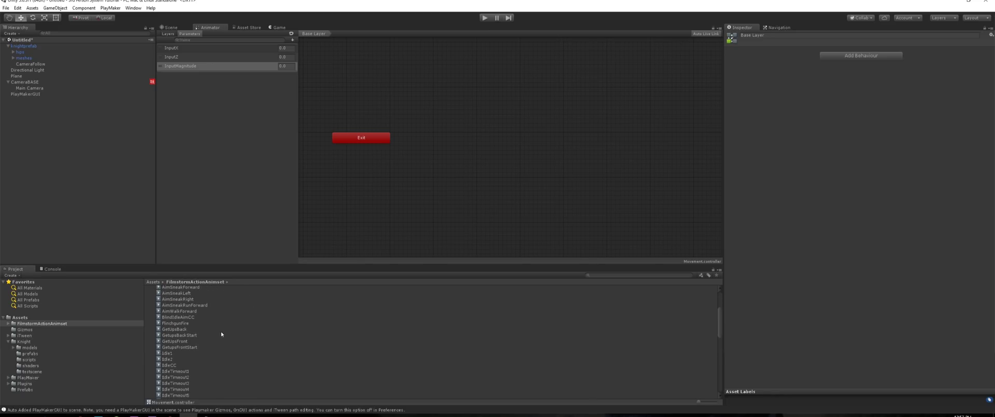
left_click(228, 353)
left_click(730, 274)
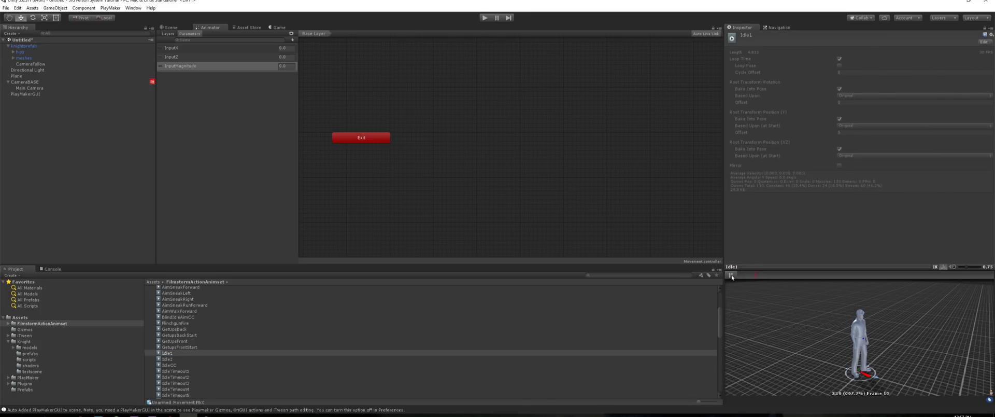
left_click_drag(170, 357, 500, 104)
Arrange the Base Layer graph with Exit below Entry and the Idle1 state to the right of Entry
left_click(492, 125)
middle_click_drag(492, 126, 592, 140)
left_click_drag(592, 140, 434, 191)
middle_click_drag(434, 191, 460, 194)
left_click_drag(370, 143, 636, 102)
middle_click_drag(620, 112, 463, 118)
left_click_drag(603, 112, 590, 110)
middle_click_drag(573, 92, 521, 103)
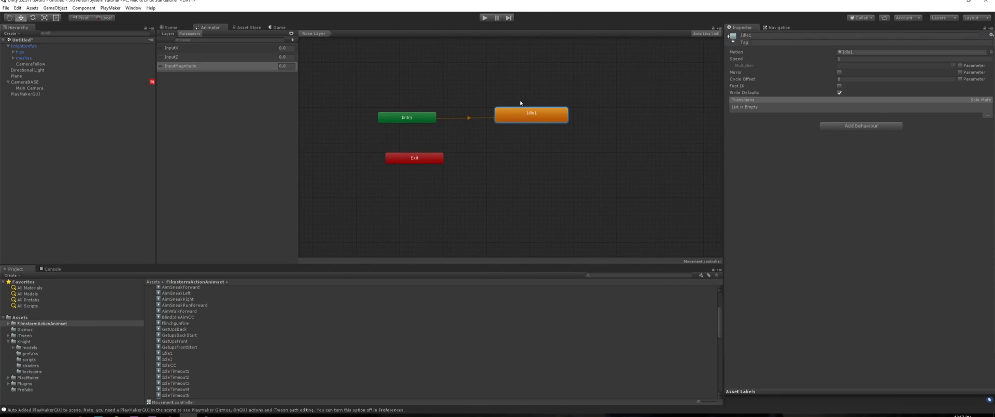
Run the scene to check the knight's idle animation, and stop play mode and the clip preview
left_click(484, 18)
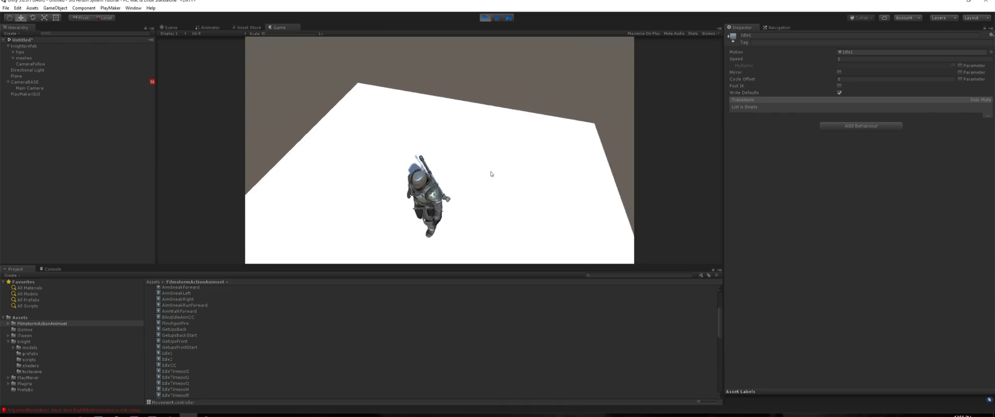
left_click(485, 18)
left_click(731, 276)
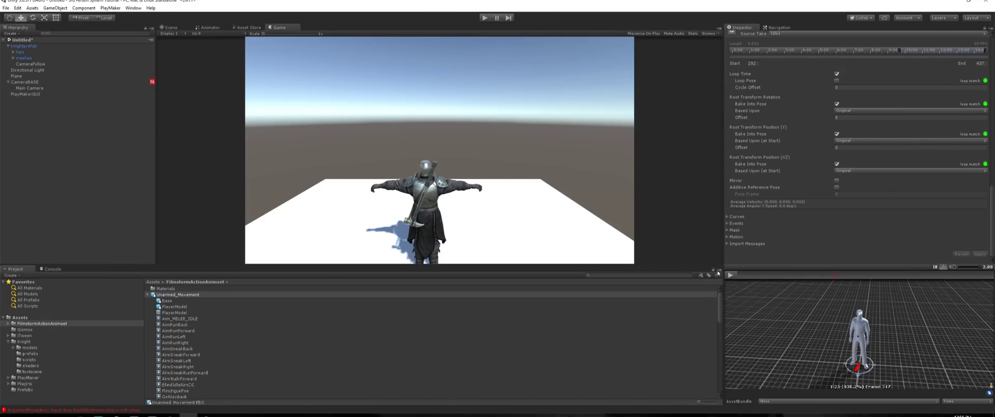
Replace the knight controller on knightprefab's Animator component with the Movement controller from the root Assets folder
left_click(16, 47)
left_click(226, 28)
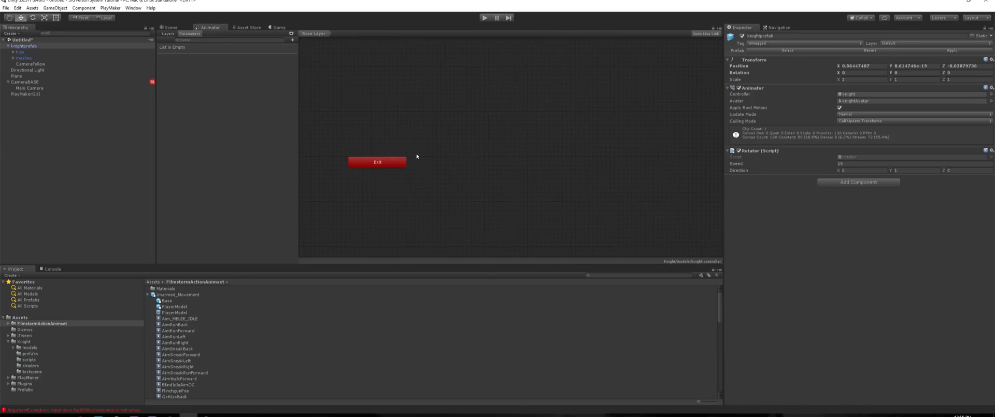
left_click_drag(447, 157, 452, 167)
left_click(26, 46)
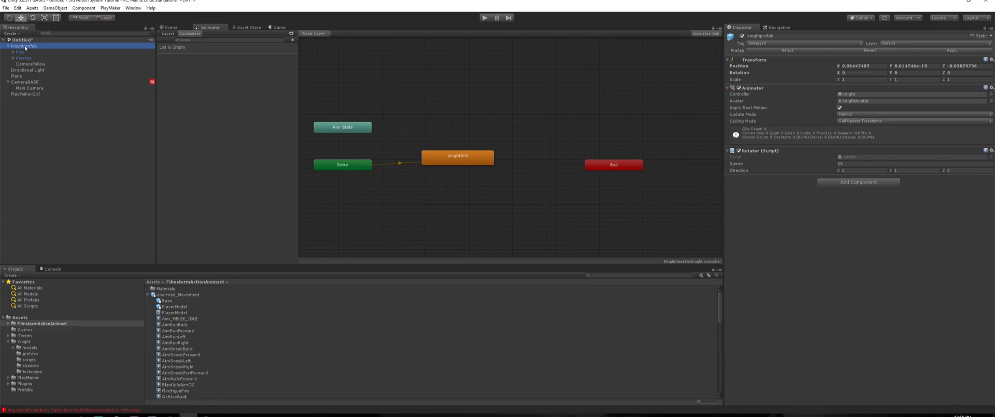
left_click(848, 97)
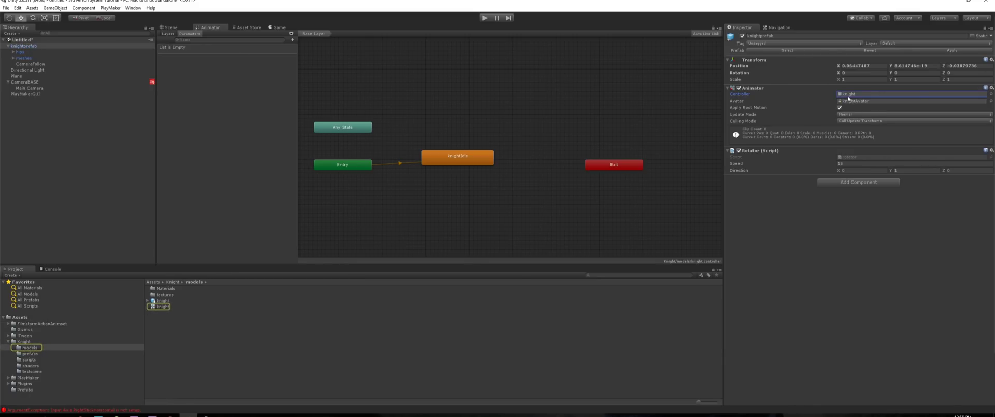
left_click(153, 282)
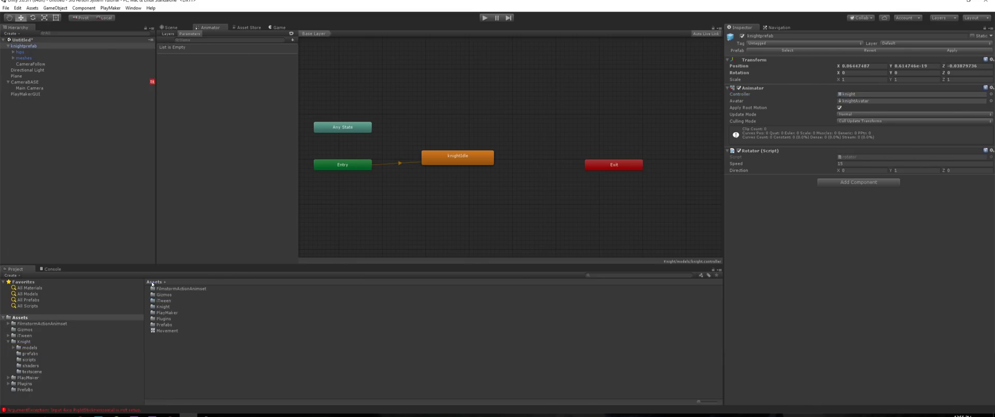
left_click_drag(162, 332, 850, 96)
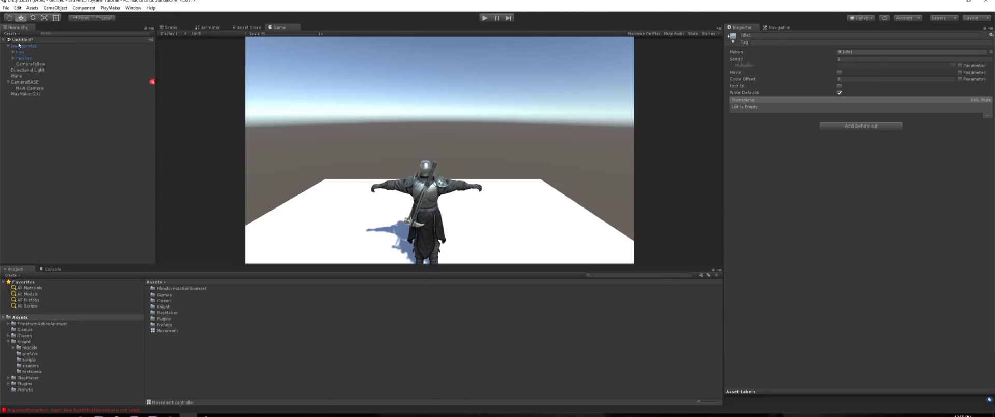
Remove the Rotator script component from knightprefab and run the scene to test the idle animation
left_click(19, 46)
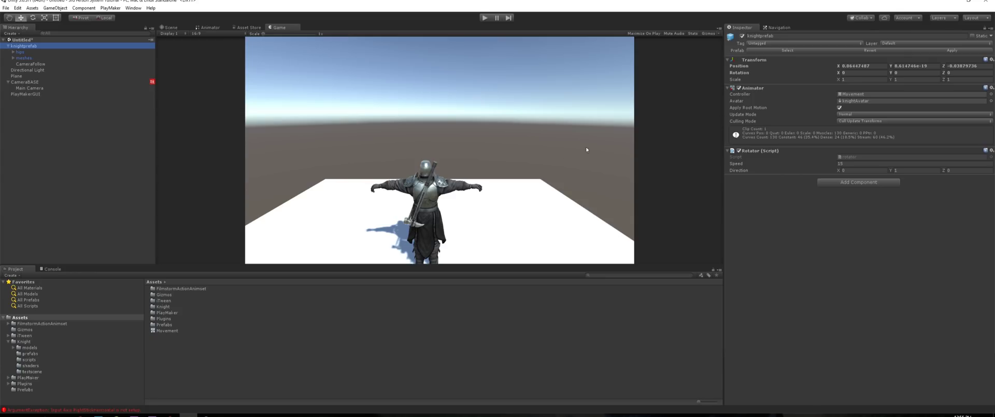
right_click(755, 153)
left_click(772, 175)
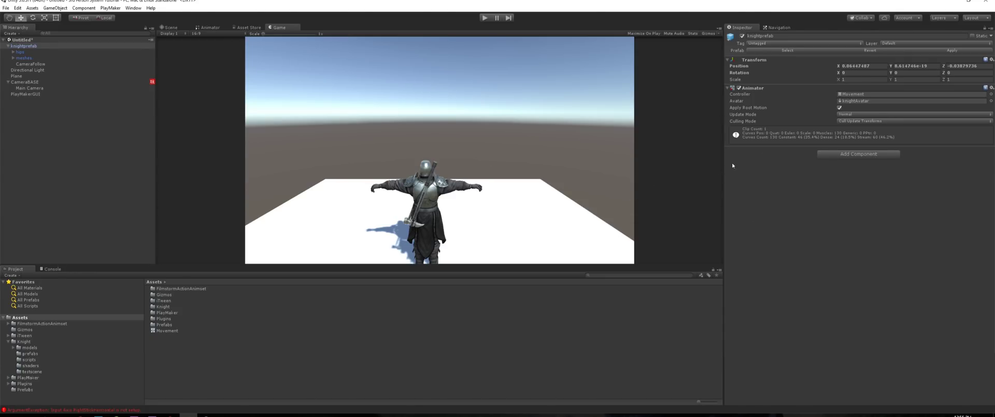
left_click(485, 18)
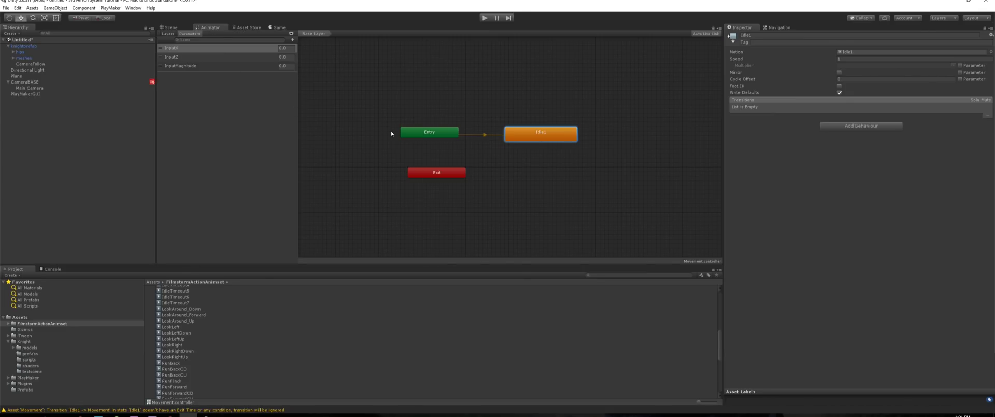
Create a new blend tree in the Idle1 state and rename the state Movement
middle_click_drag(510, 141, 528, 150)
left_click_drag(555, 143, 546, 141)
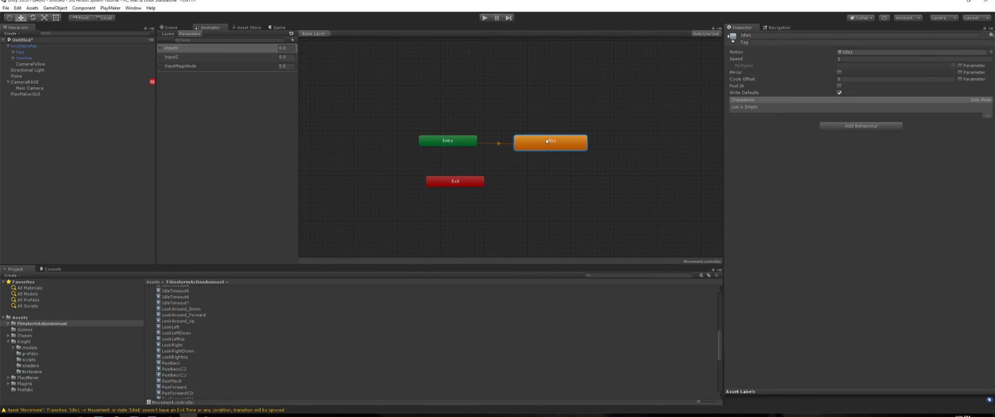
right_click(542, 144)
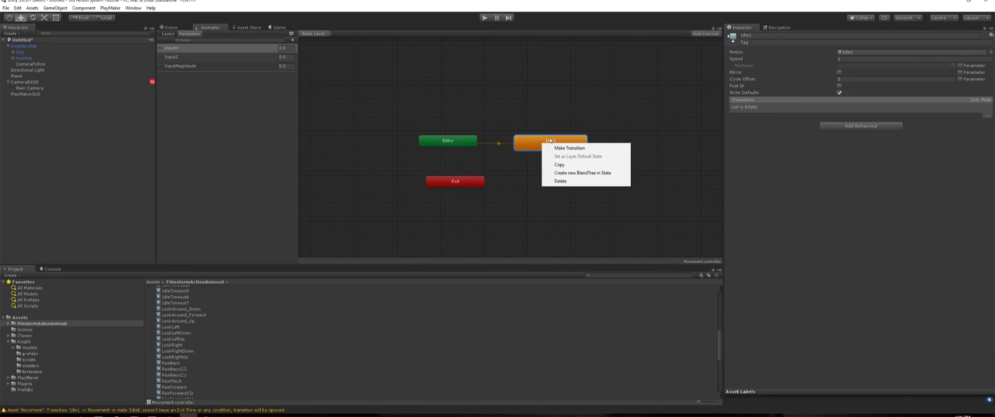
left_click(570, 172)
left_click(812, 37)
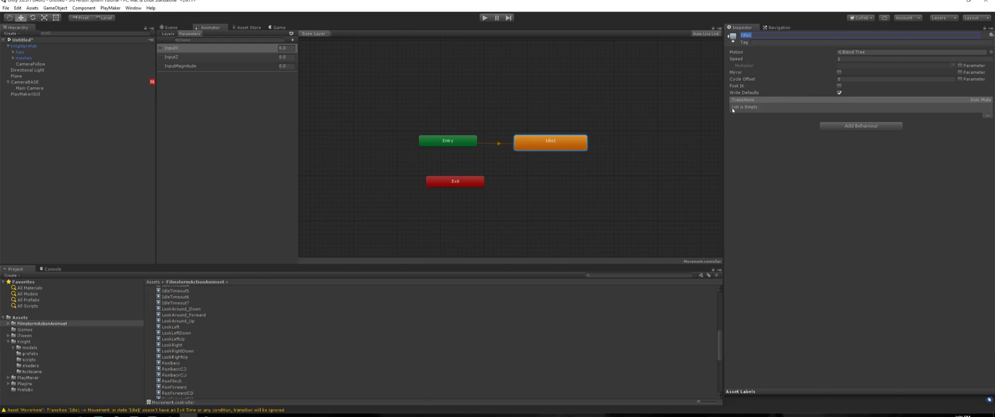
type("Movement")
key("Return")
Add two motion fields to the Movement state's blend tree and set its blend parameter to InputMagnitude
double_click(576, 141)
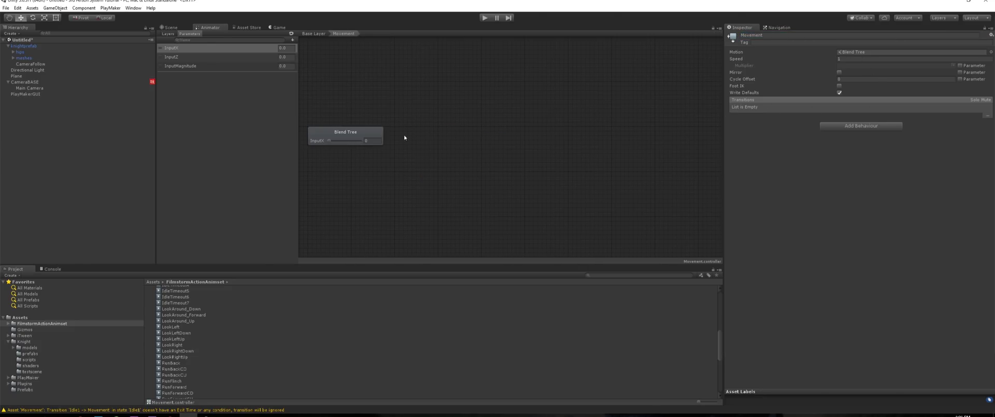
left_click(979, 77)
left_click(951, 82)
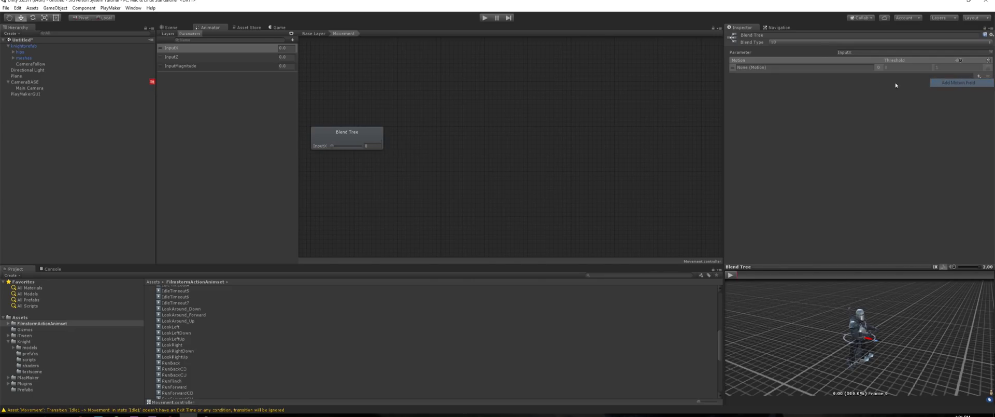
left_click(979, 76)
left_click(952, 83)
left_click(991, 52)
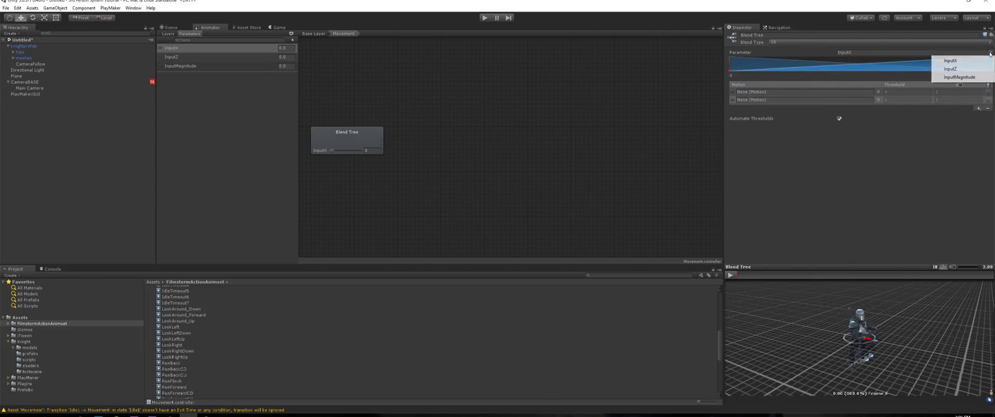
left_click(953, 77)
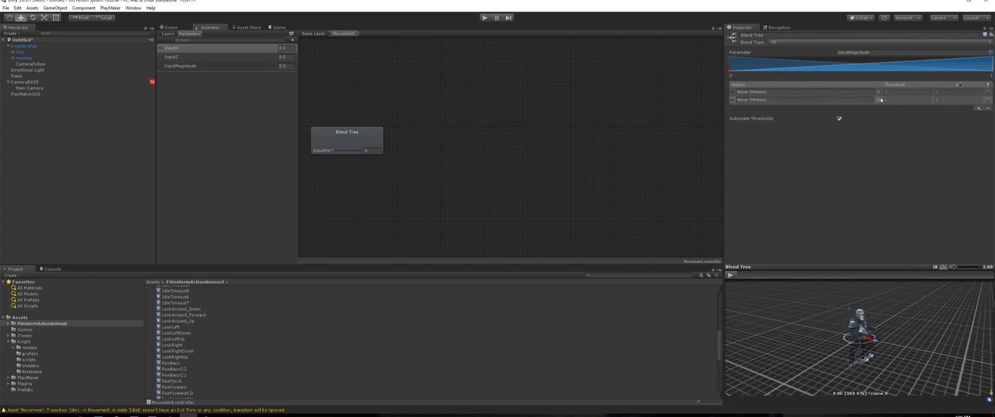
Assign Idle1 to the blend tree's first motion field and RunForward to the second
left_click(880, 99)
left_click(150, 237)
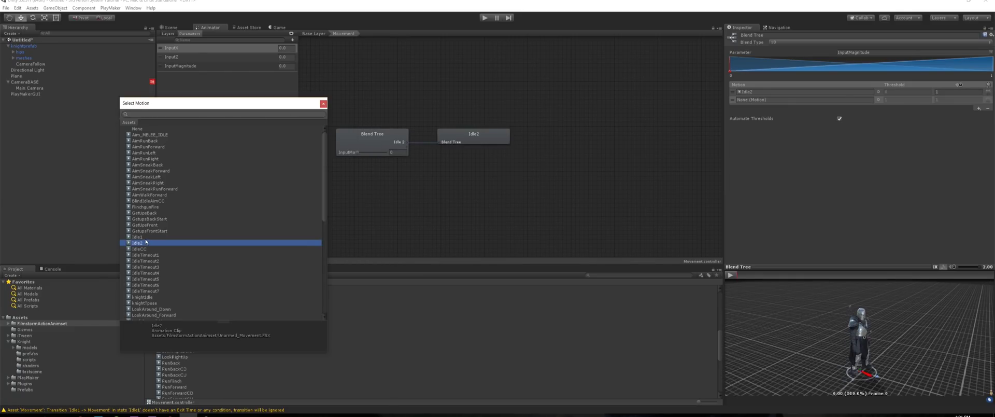
left_click(878, 100)
scroll(219, 233, "down", 5)
left_click(145, 297)
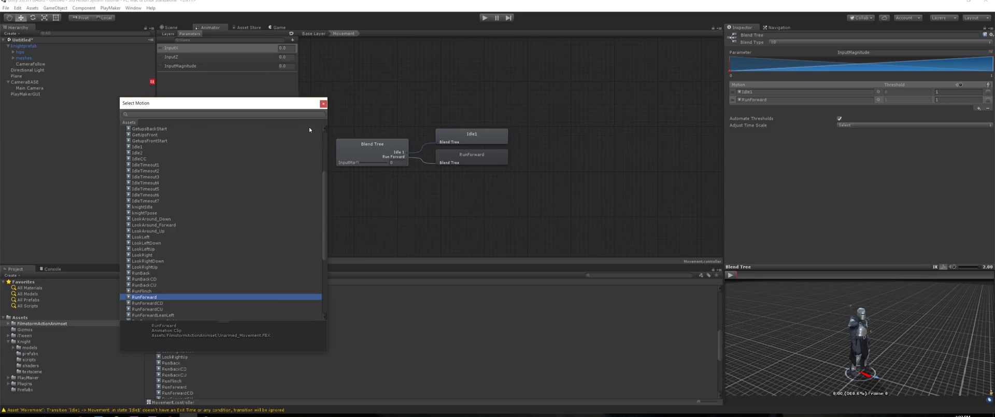
left_click(322, 103)
Preview the blend from Idle1 to RunForward at playback speed 1.00, raising InputMagnitude to 1
left_click(731, 274)
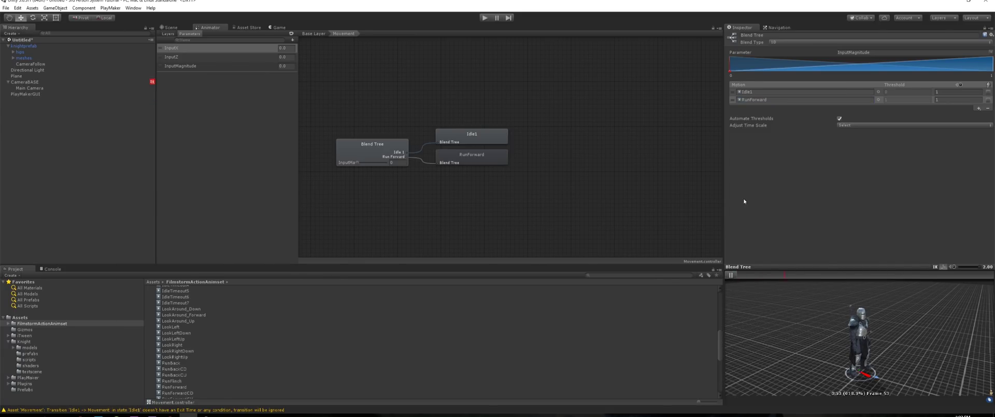
left_click_drag(979, 267, 971, 271)
middle_click_drag(888, 332, 881, 330)
right_click_drag(881, 330, 881, 365)
scroll(846, 338, "up", 3)
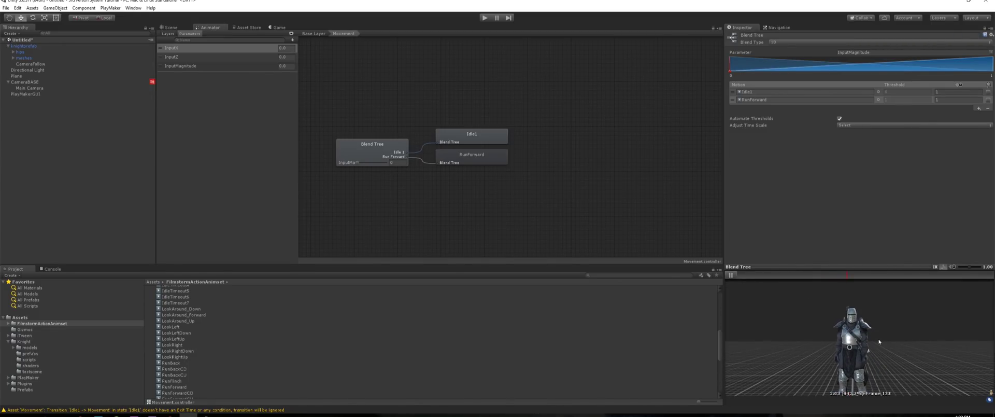
scroll(878, 340, "down", 5)
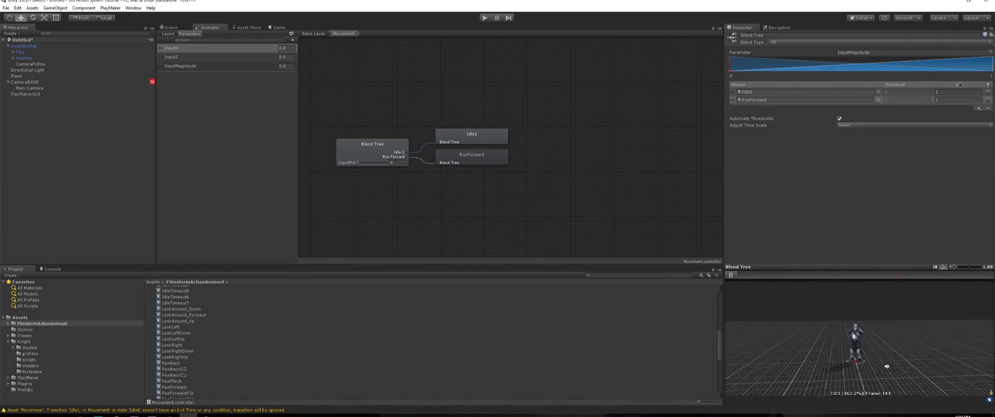
left_click_drag(880, 364, 763, 200)
left_click_drag(731, 68, 992, 72)
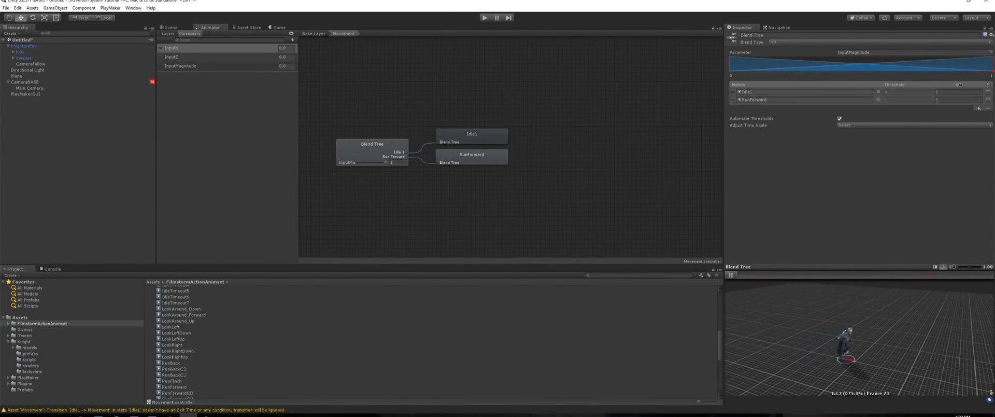
left_click(731, 275)
Add a third motion field between Idle1 and RunForward and assign the WalkForward clip to it
scroll(257, 331, "up", 6)
scroll(251, 334, "down", 10)
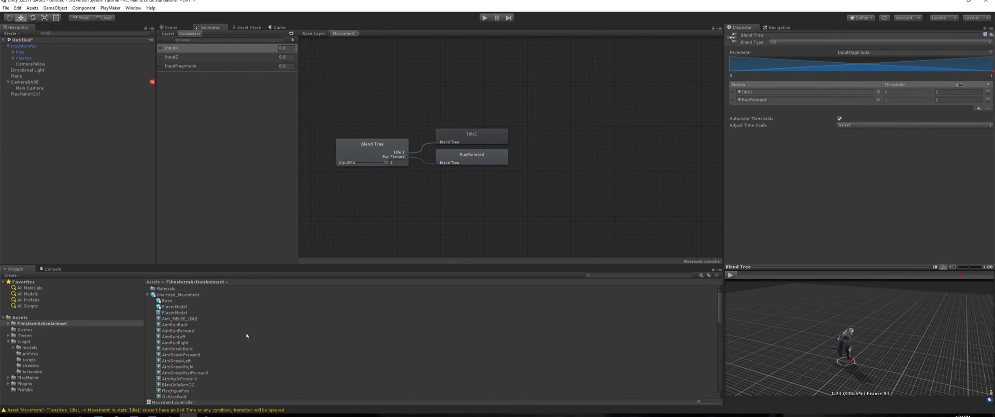
scroll(205, 340, "down", 4)
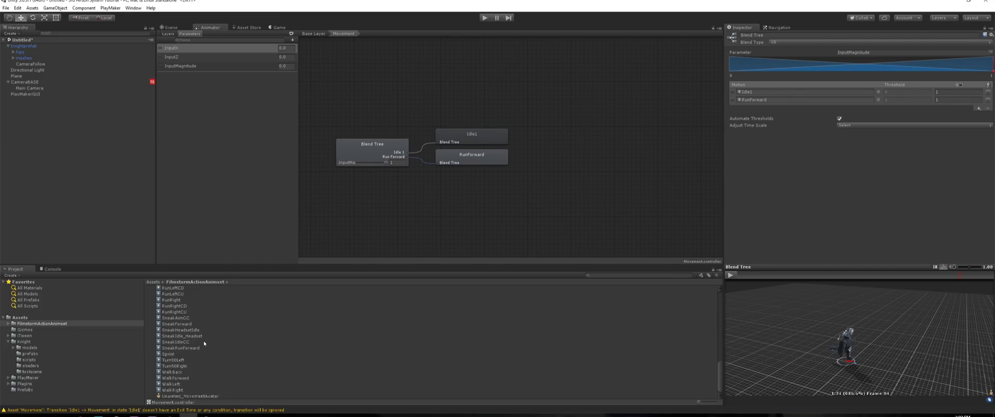
left_click(978, 109)
left_click(904, 111)
left_click_drag(734, 111, 758, 98)
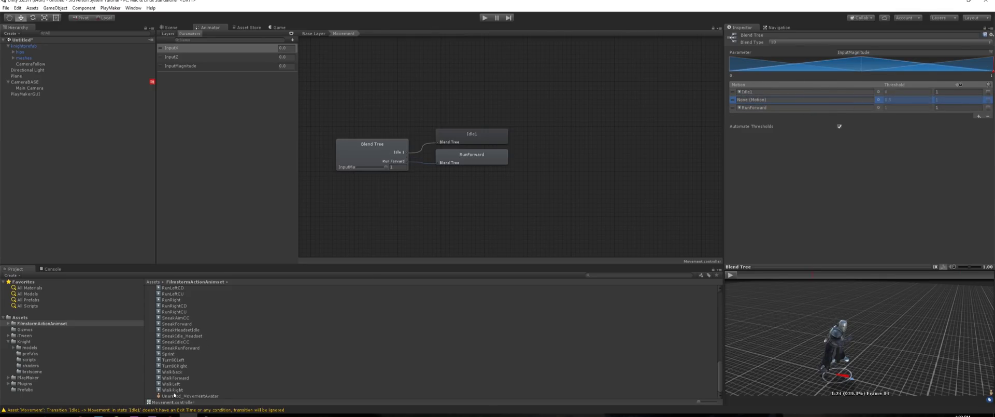
left_click_drag(161, 377, 790, 99)
Preview the three-motion blend tree across the InputMagnitude range on the knight model
left_click(731, 274)
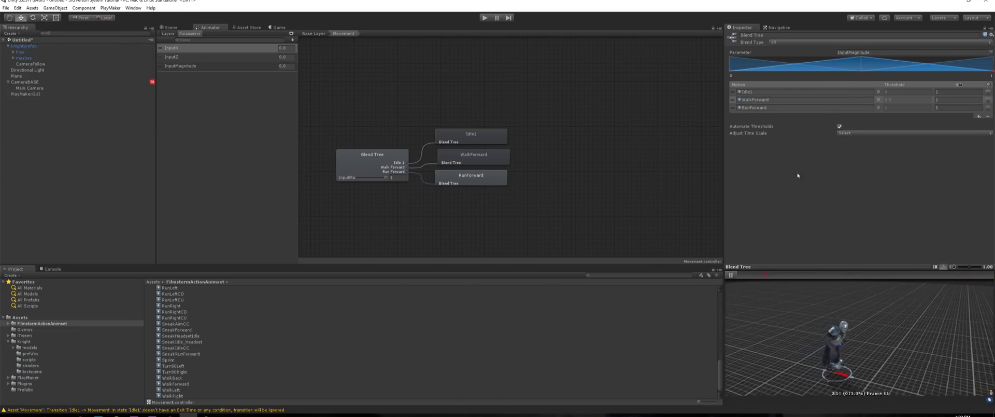
mouse_move(993, 73)
left_mouse_down()
mouse_move(769, 66)
mouse_move(869, 53)
mouse_move(993, 68)
mouse_move(900, 39)
mouse_move(776, 53)
mouse_move(994, 64)
left_mouse_up()
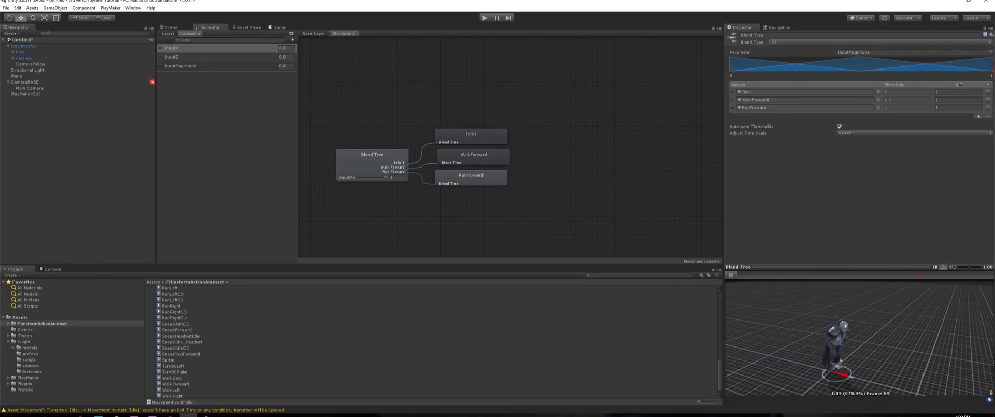
right_click_drag(828, 318, 756, 341)
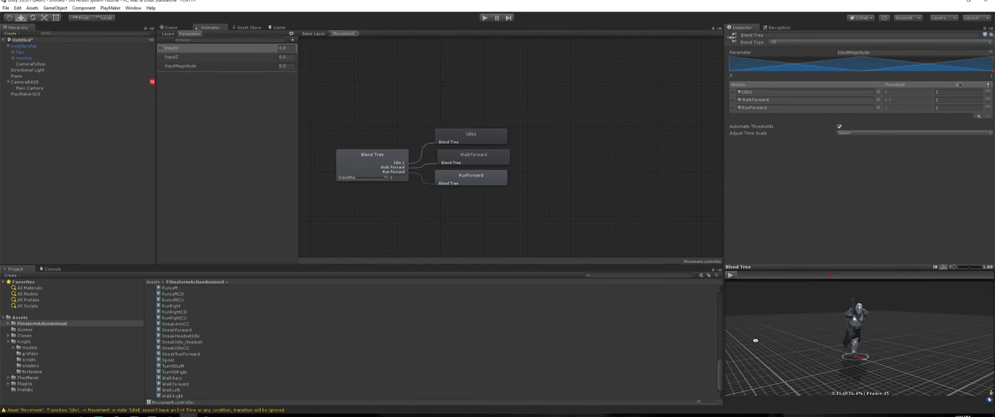
left_click(731, 275)
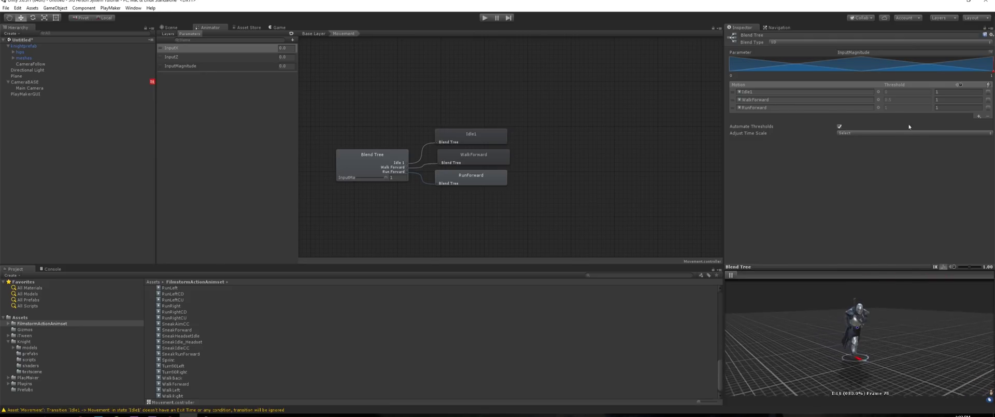
Return InputMagnitude to 0 in the blend tree, stop the preview and go back to the Base Layer
left_click_drag(992, 73, 681, 87)
left_click(732, 275)
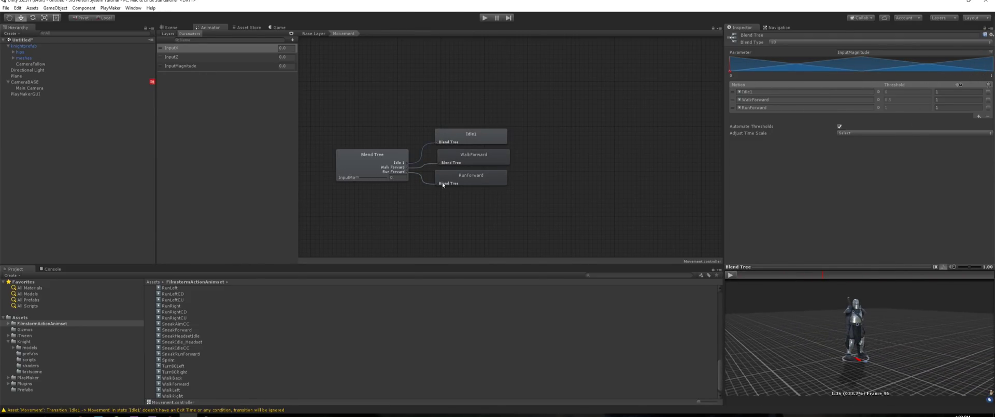
left_click(304, 34)
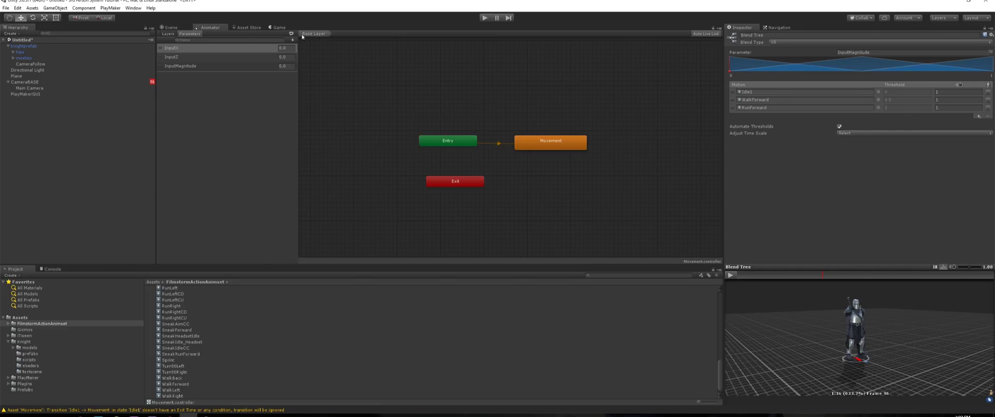
Add a PlayMaker FSM component named Movement to knightprefab and open it for editing
left_click(19, 46)
left_click(856, 155)
left_click(842, 191)
left_click(807, 158)
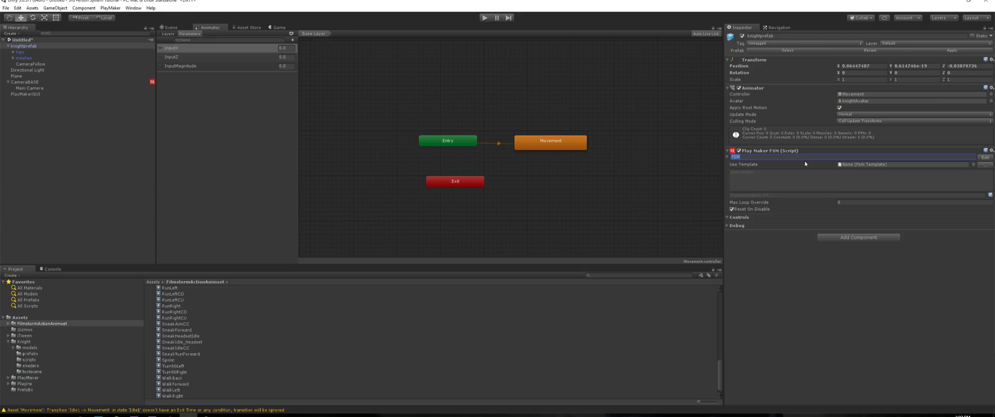
type("Movement")
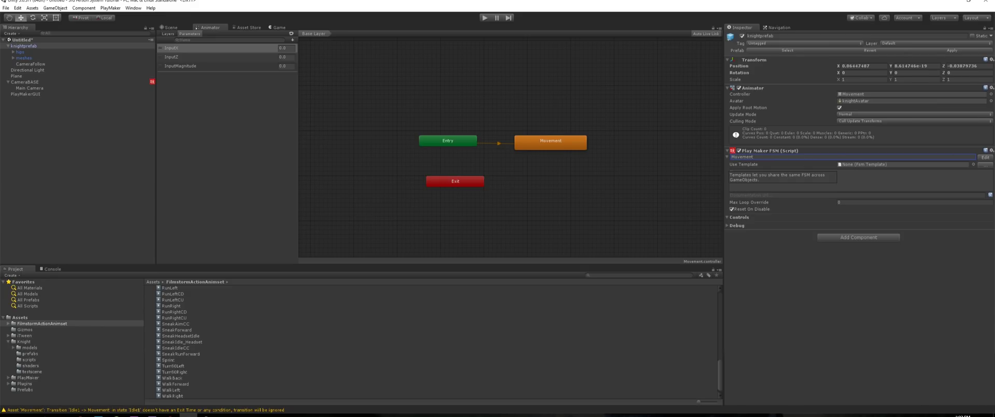
left_click(985, 156)
left_click_drag(447, 185, 450, 195)
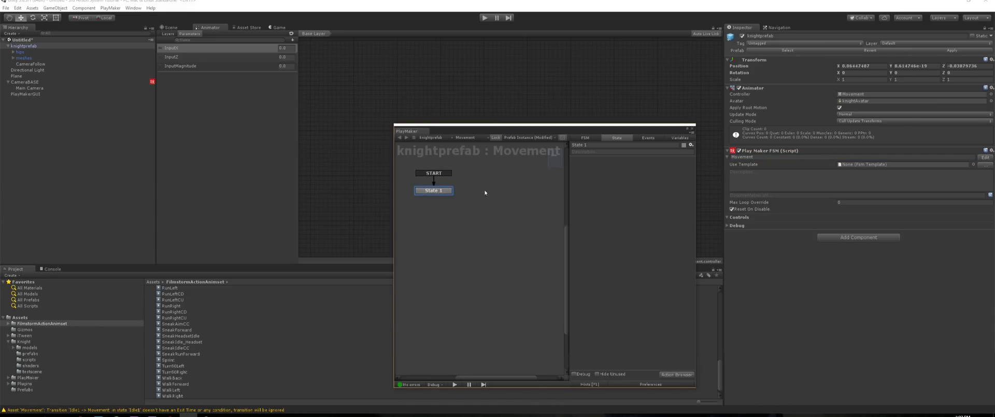
Add one Get Axis Vector action and two Get Axis actions to State 1 of the Movement FSM
right_click(617, 233)
left_click(643, 317)
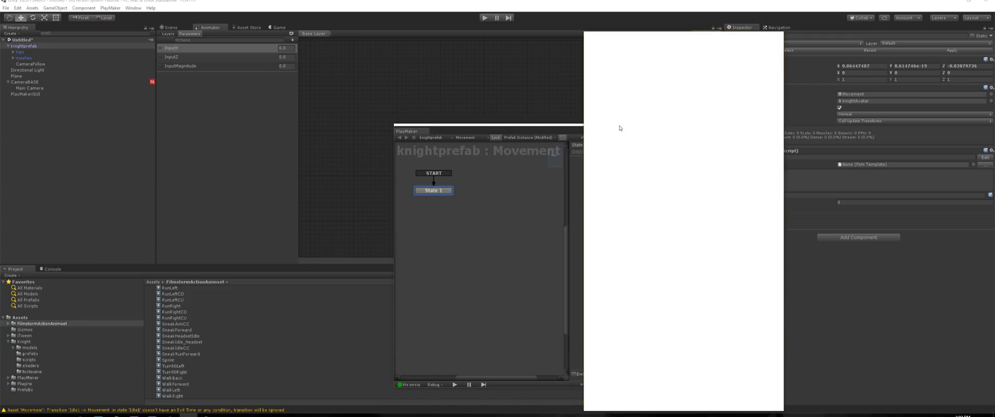
left_click_drag(645, 44, 806, 54)
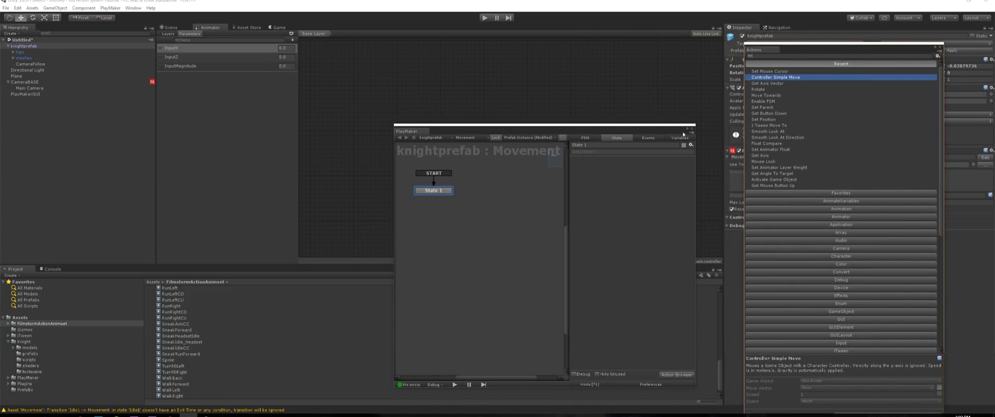
type("get axi")
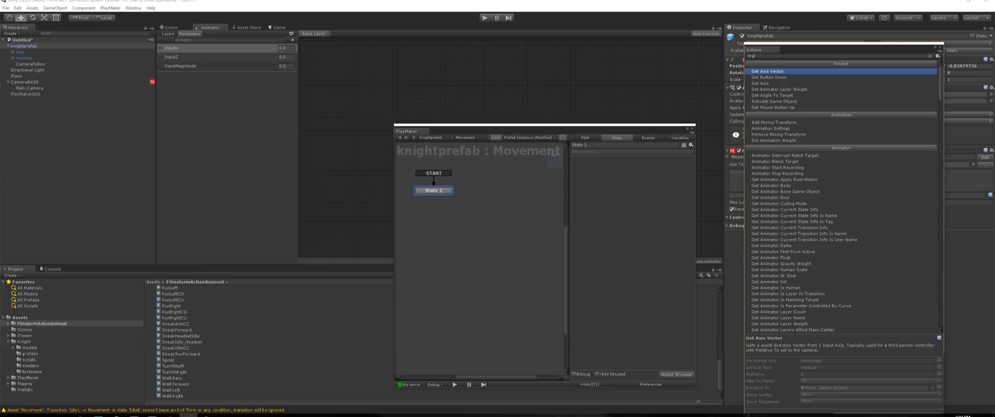
key("Down")
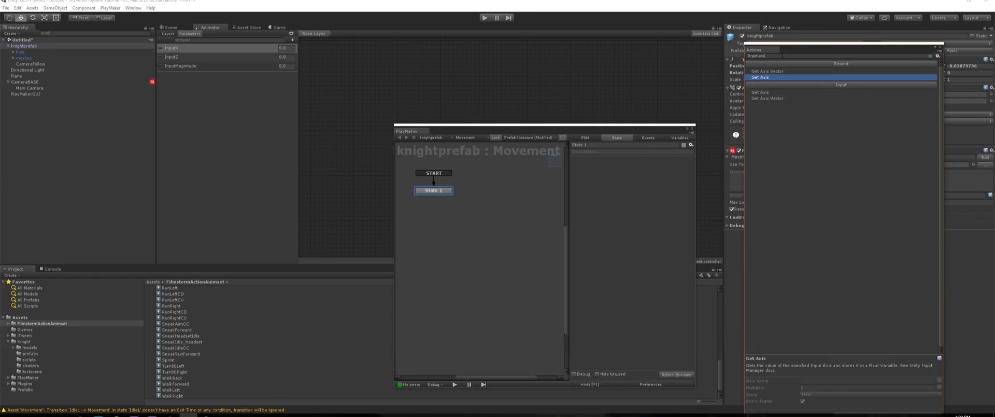
key("Return")
key("Return")
key("Down")
key("Return")
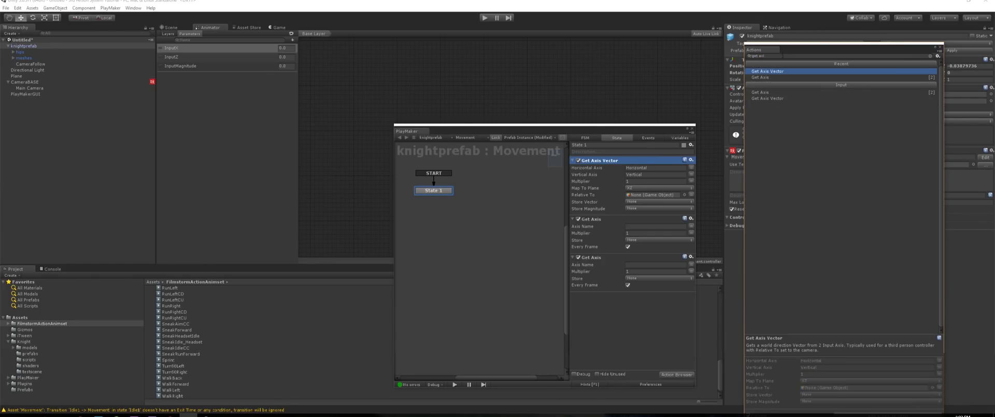
left_click(601, 219)
left_click(601, 257)
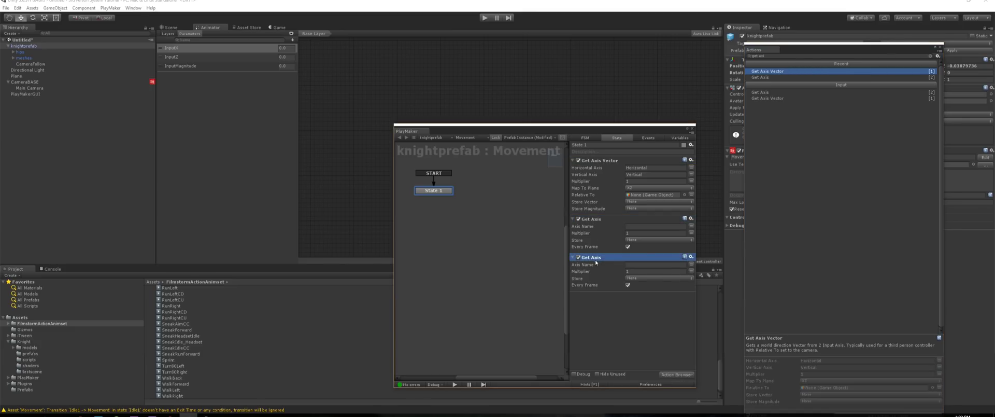
left_click(603, 161)
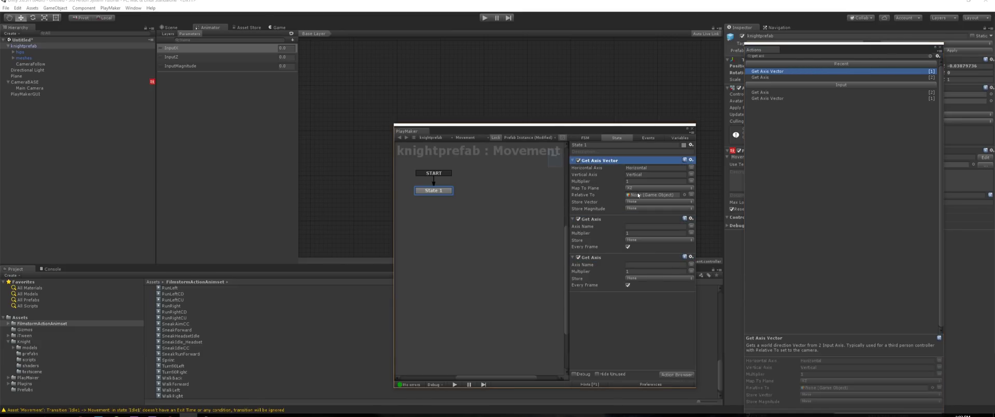
Make Get Axis Vector relative to Main Camera and store its vector in a new variable InputVector
left_click_drag(40, 92, 645, 195)
left_click(650, 209)
left_click(649, 214)
type("In")
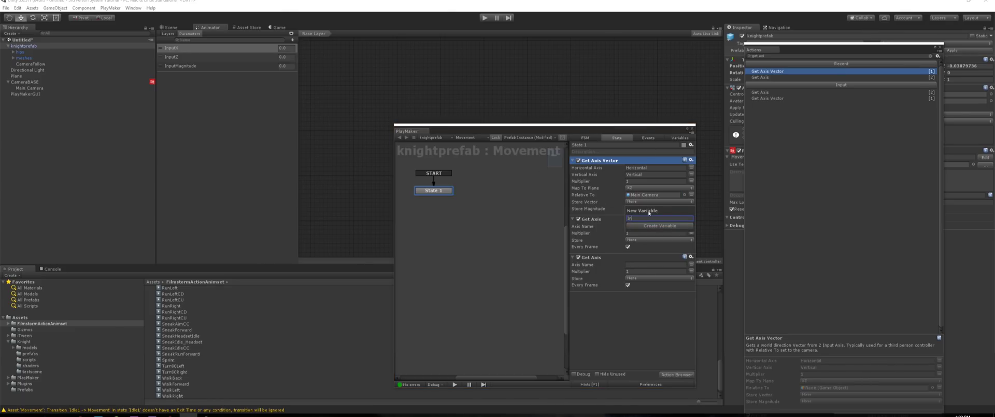
type("putVector")
key("Return")
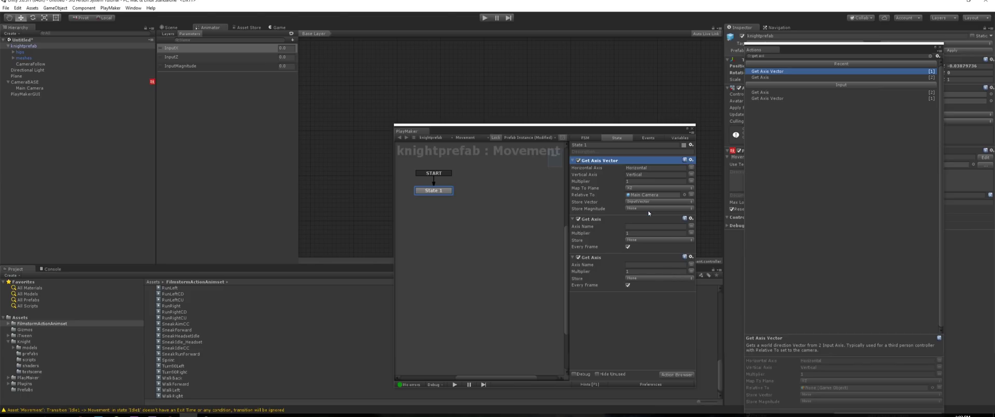
Store the Get Axis Vector magnitude in a new variable named InputMagnitude
left_click(649, 208)
left_click(664, 221)
type("In")
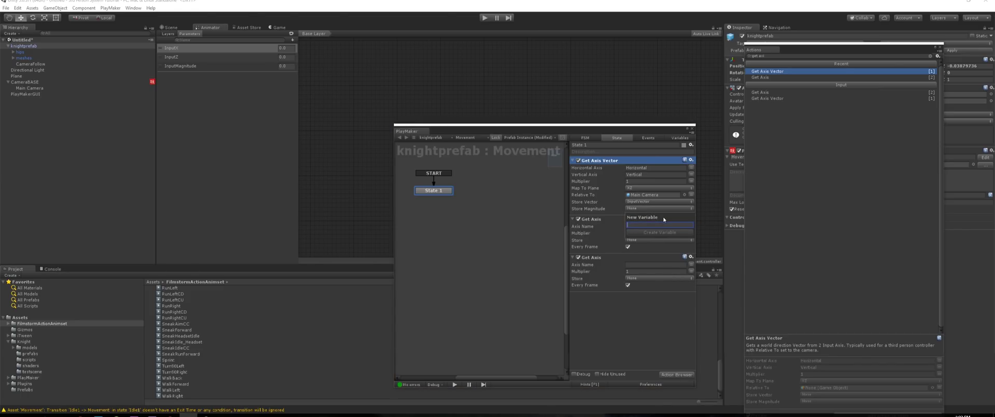
type("putNagn")
key("BackSpace")
key("BackSpace")
key("BackSpace")
key("BackSpace")
type("Magnitude")
key("Return")
Set the first Get Axis action to the Horizontal axis and store it in a new variable InputX
left_click(663, 226)
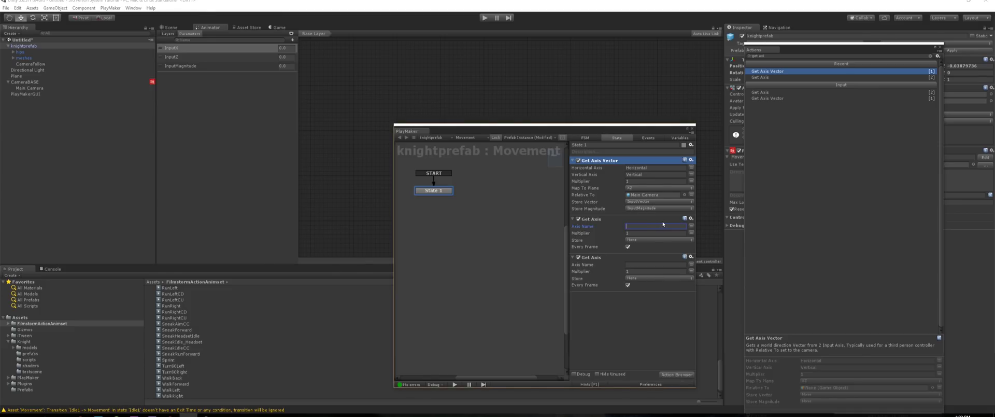
type("Horizontal")
left_click(659, 240)
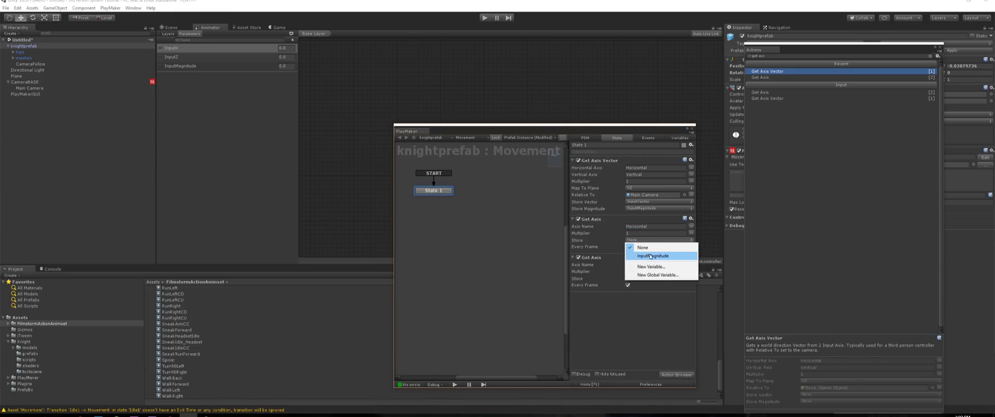
left_click(658, 270)
type("IOnput")
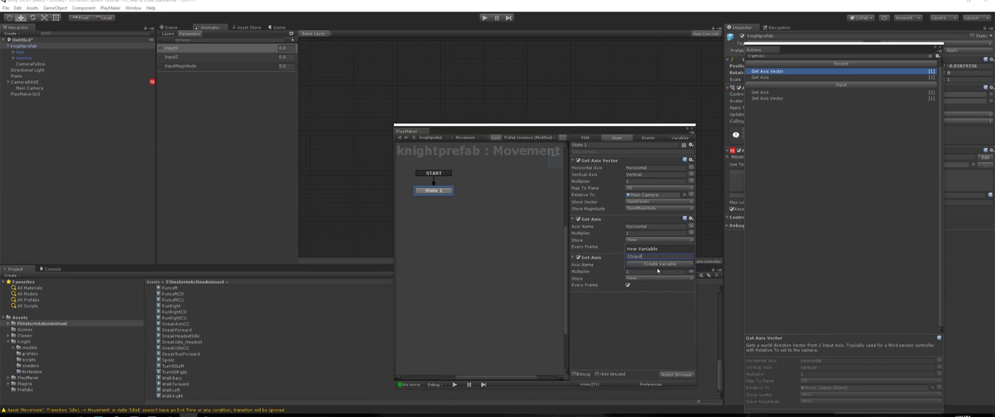
key("BackSpace")
key("BackSpace")
key("BackSpace")
key("BackSpace")
key("BackSpace")
key("BackSpace")
key("BackSpace")
key("BackSpace")
left_click(658, 268)
Set the second Get Axis action to the Vertical axis and store it in a new variable InputZ
left_click(678, 265)
type("V")
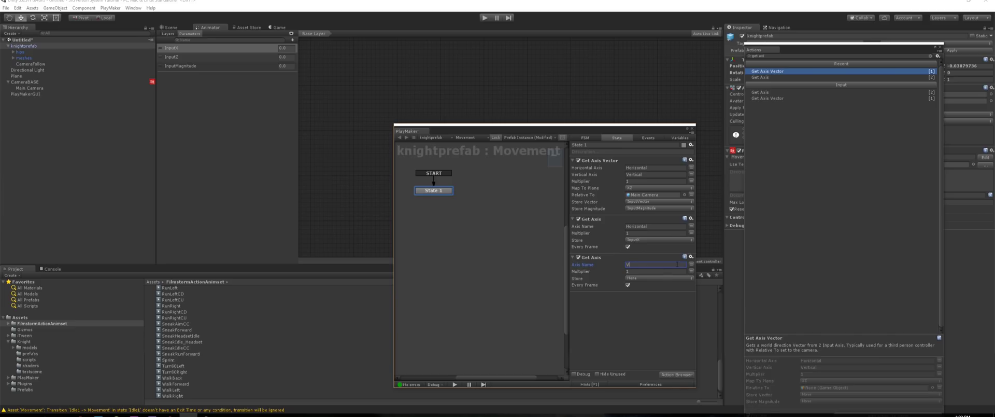
type("ertical")
key("Tab")
left_click(675, 278)
left_click(670, 316)
type("InputZ")
key("Return")
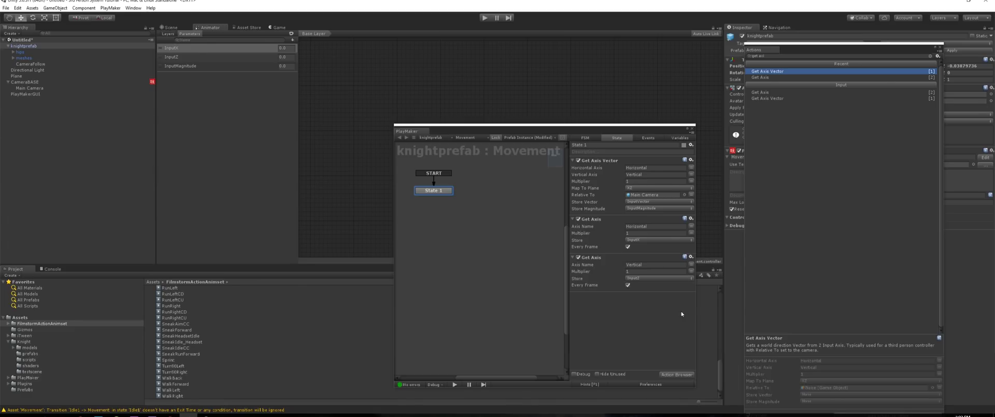
Add three Set Animator Float actions to State 1 below the Get Axis actions
right_click(647, 331)
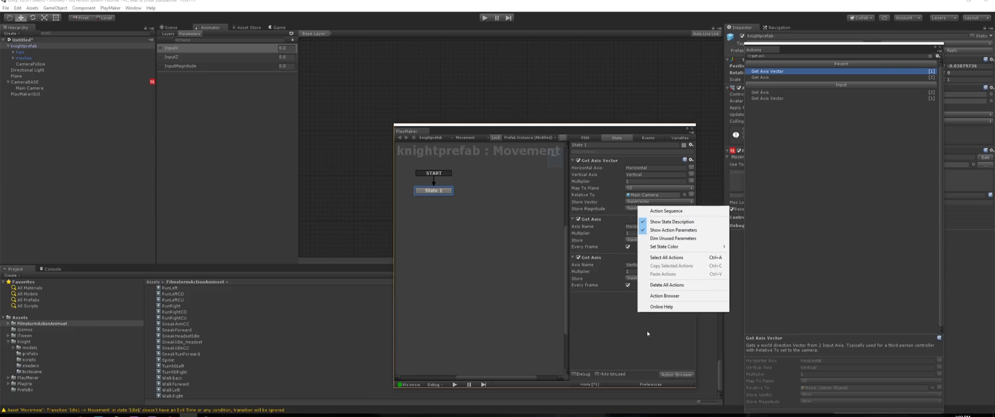
left_click(668, 299)
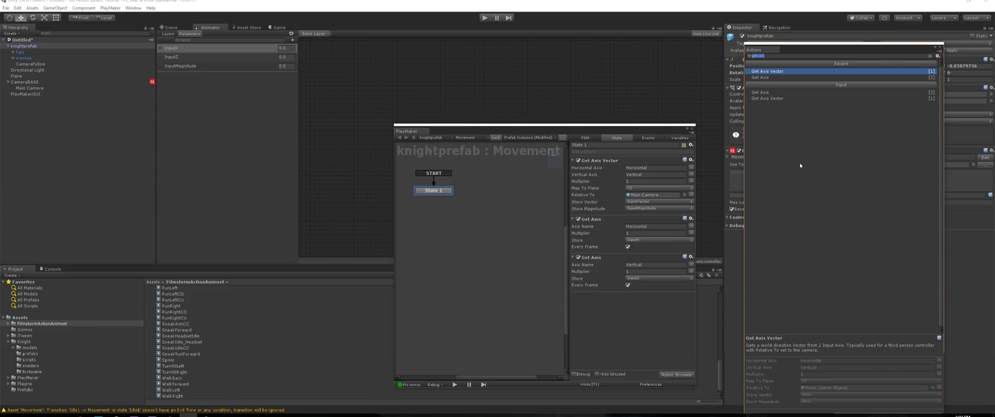
type("set anim")
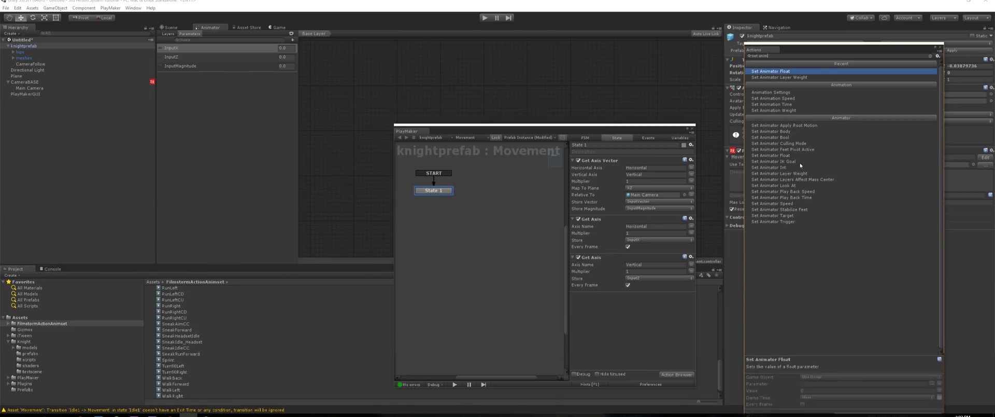
key("Return")
key("Return")
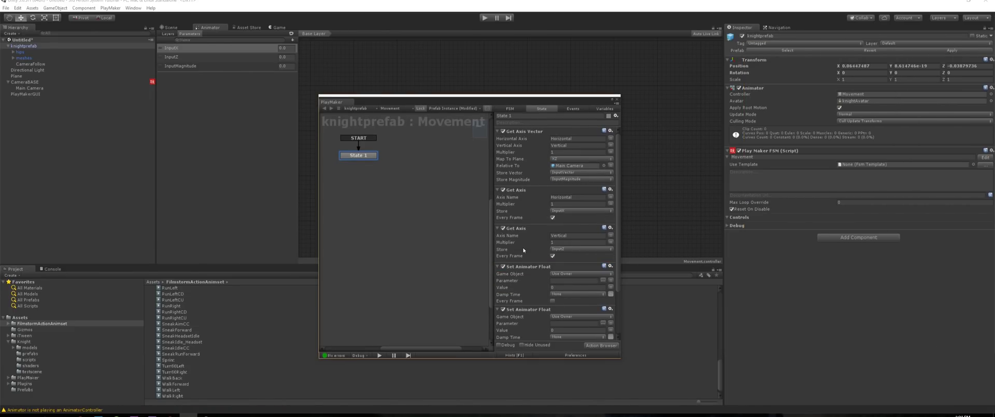
Set the first Set Animator Float to parameter InputMagnitude with the InputMagnitude variable as value, updating every frame
scroll(522, 283, "down", 3)
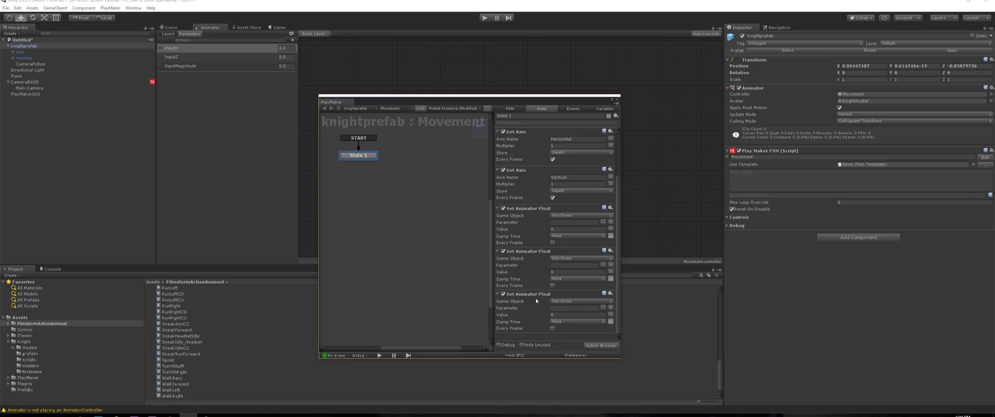
left_click(562, 222)
key("Tab")
left_click(611, 228)
left_click(577, 229)
left_click(567, 236)
left_click(553, 242)
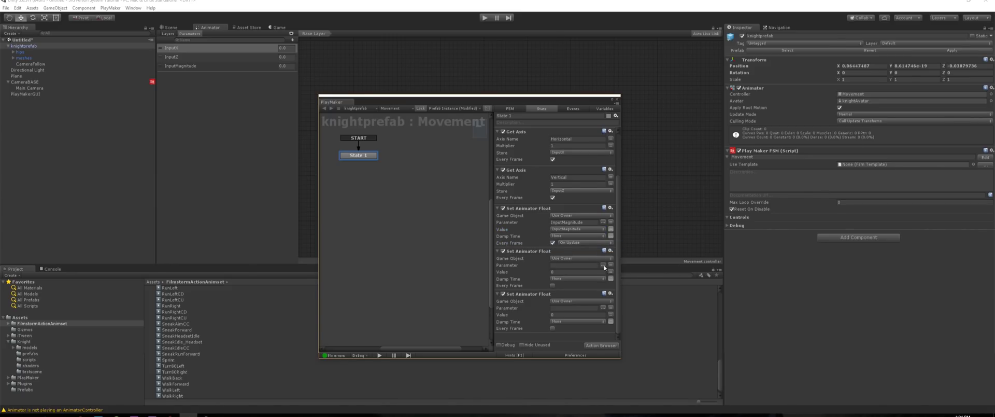
Set the second Set Animator Float to parameter InputX with the InputX variable as value, updating every frame
left_click(597, 265)
type("InputX")
key("Tab")
left_click(611, 272)
left_click(565, 272)
left_click(568, 296)
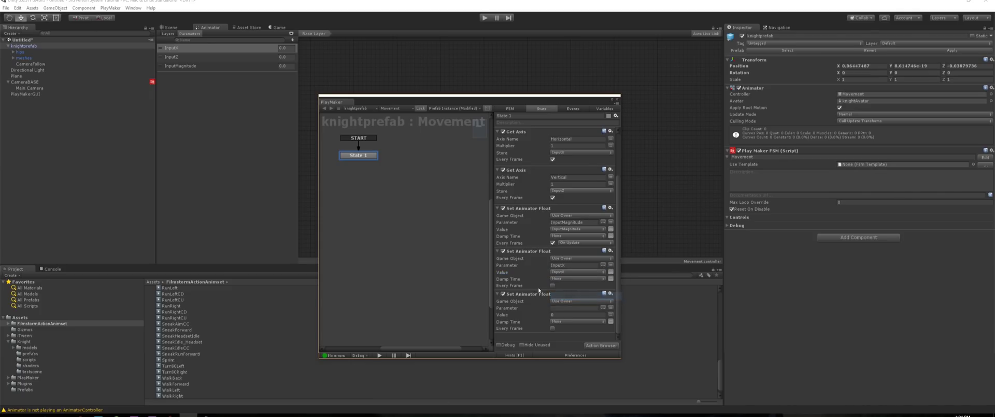
left_click(553, 285)
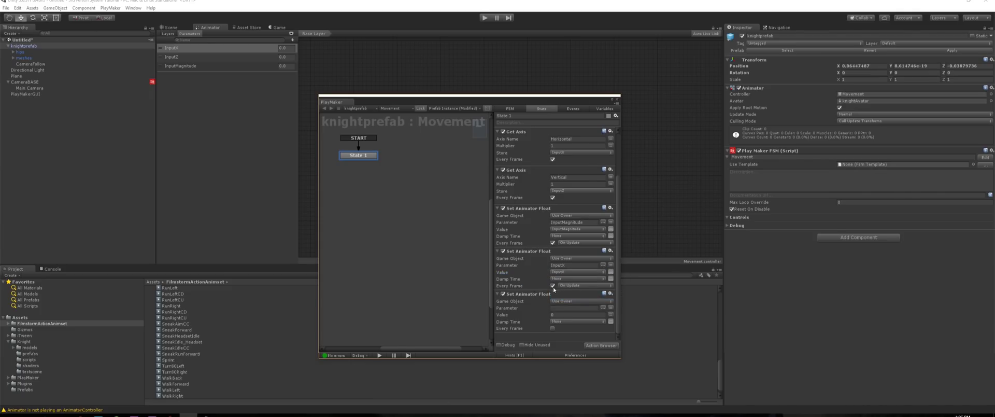
Set the third Set Animator Float to parameter InputZ with the InputZ variable as value, updating every frame
left_click(595, 307)
left_click(611, 315)
left_click(573, 315)
left_click(570, 346)
left_click(552, 328)
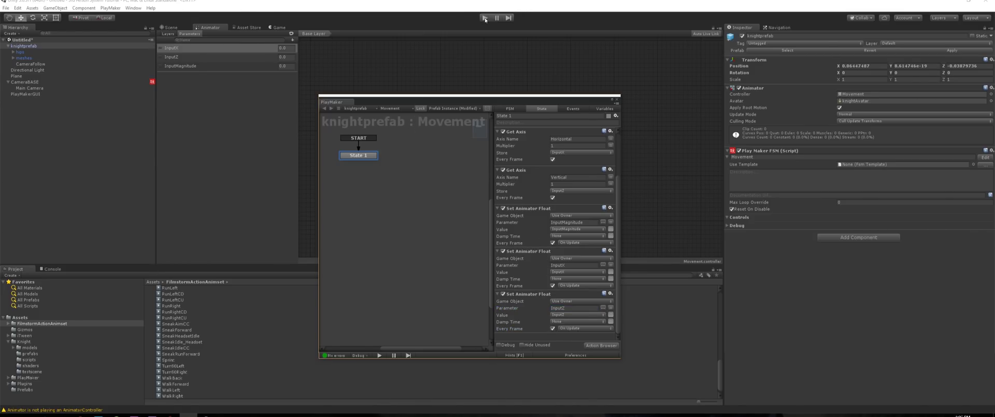
Dock a widened Game view beside the Animator and play-test the knight with backward, forward and rightward input
left_click_drag(279, 28, 617, 117)
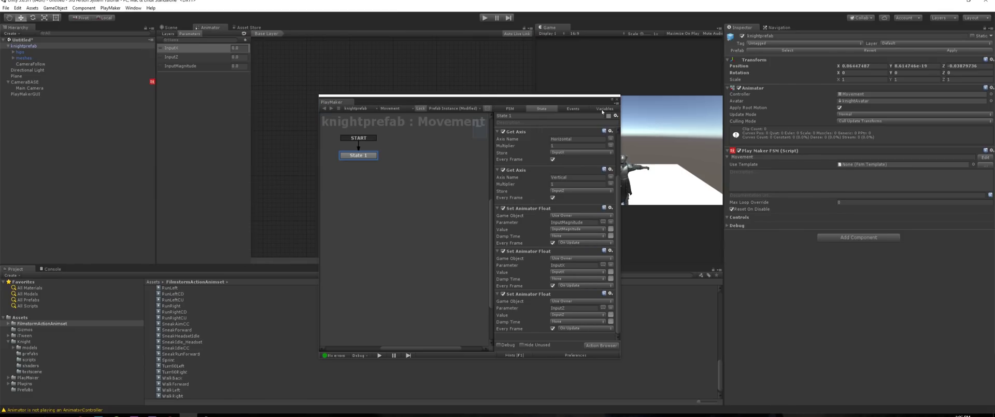
left_click_drag(535, 68, 409, 66)
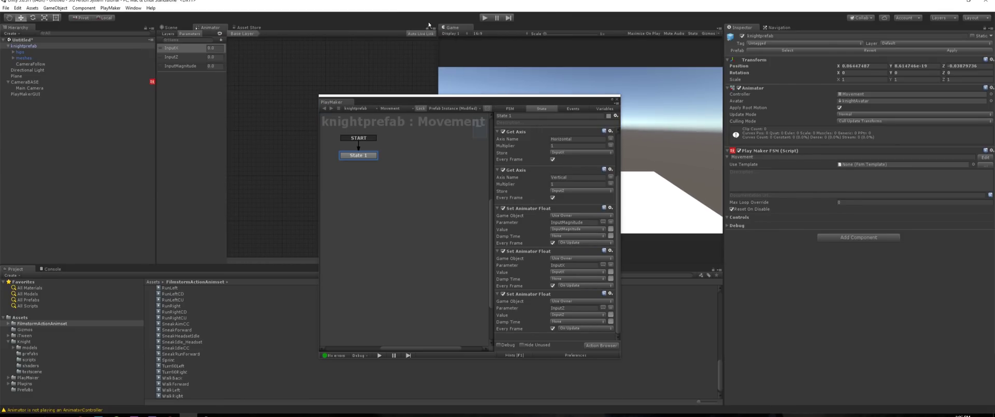
left_click(488, 20)
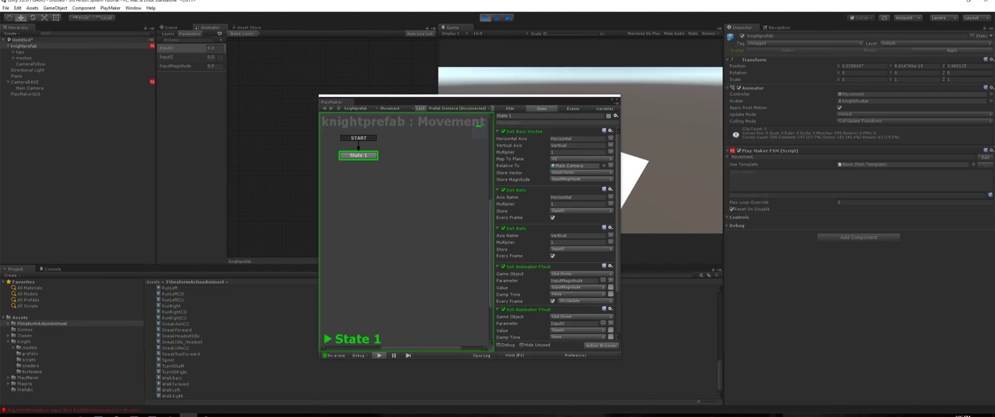
key("s")
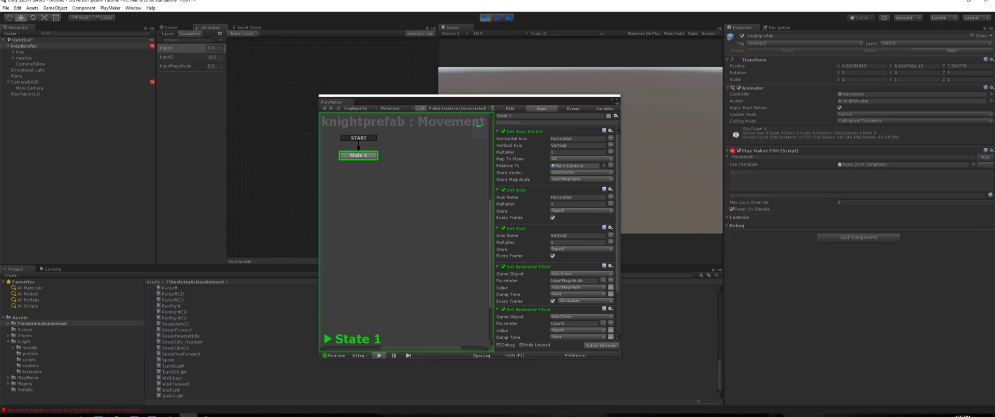
key("w")
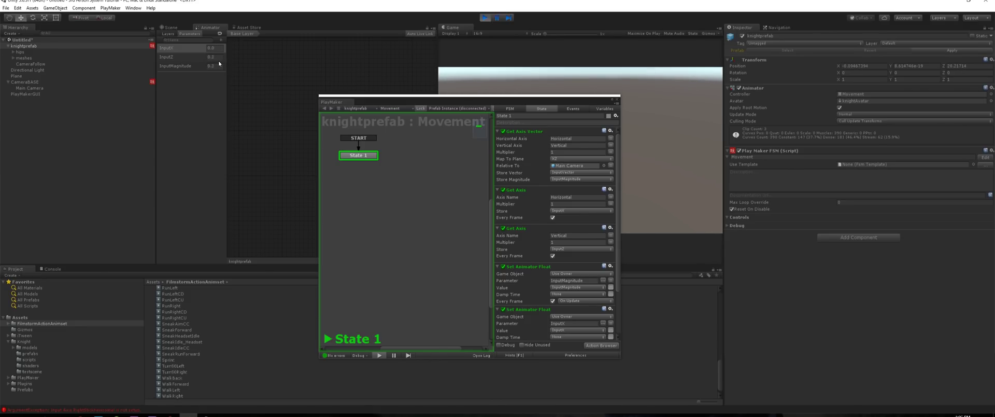
key("d")
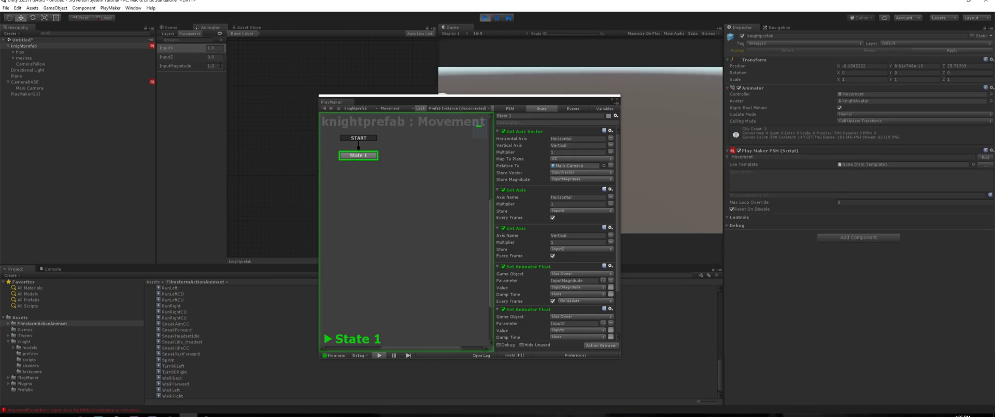
Stop the play test and rename State 1 of the Movement FSM to Idle
key("ctrl+p")
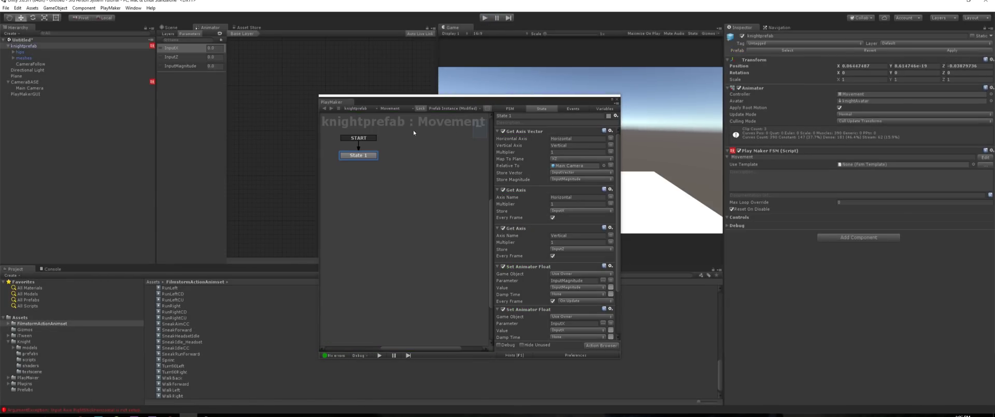
left_click(529, 116)
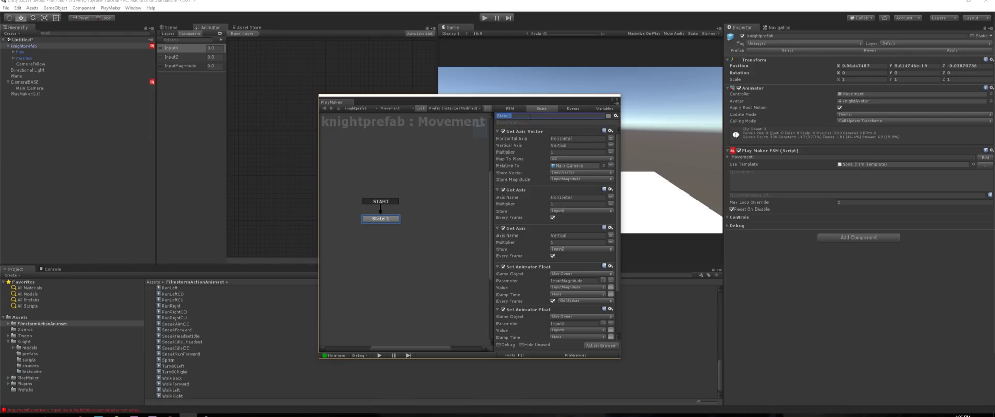
type("Idl")
Copy the Idle state, paste it beside the original without replacing the start state, and name the copy Moving
right_click(395, 217)
left_click(437, 261)
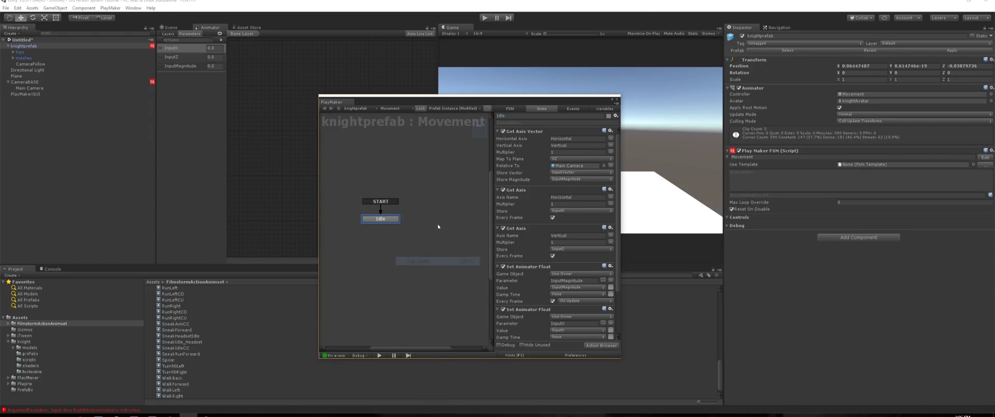
right_click(425, 216)
left_click(465, 224)
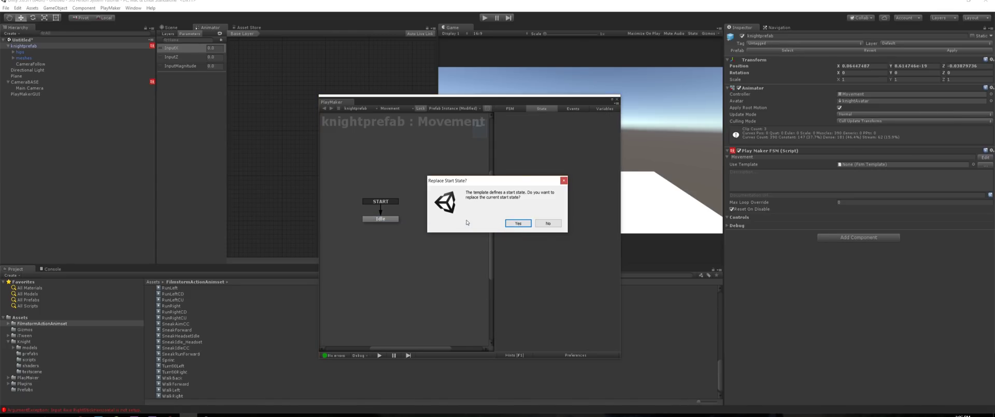
left_click(548, 223)
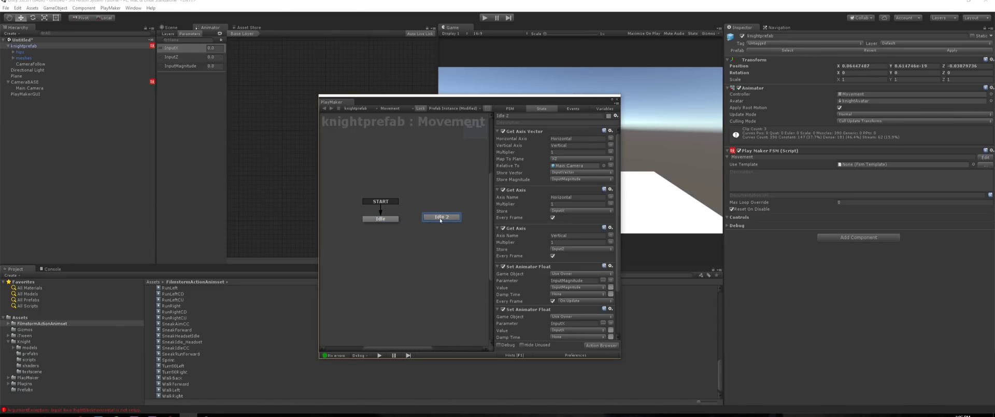
left_click(536, 117)
type("Moving")
Add two events named toIdle and toMoving to the Movement FSM
left_click(568, 108)
left_click(552, 333)
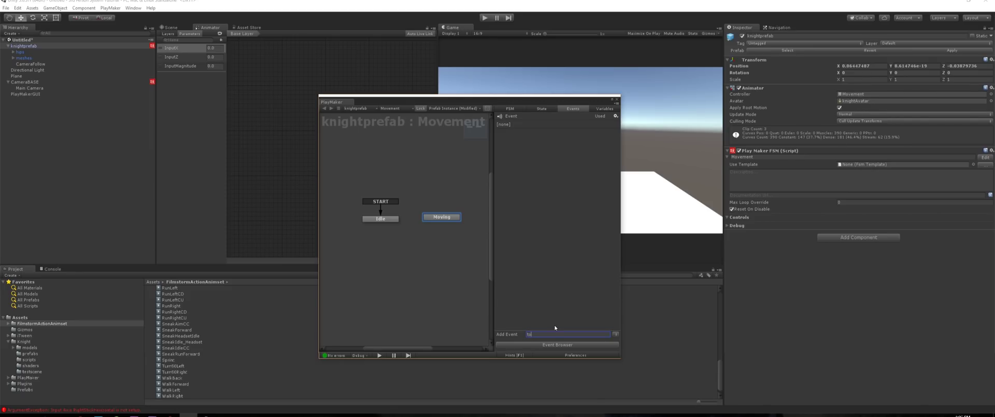
type("toIdle")
key("Return")
left_click(552, 334)
type("toMoving")
key("Return")
Give Idle a toMoving transition leading to Moving, and give Moving a toIdle transition leading back to Idle
left_click(384, 219)
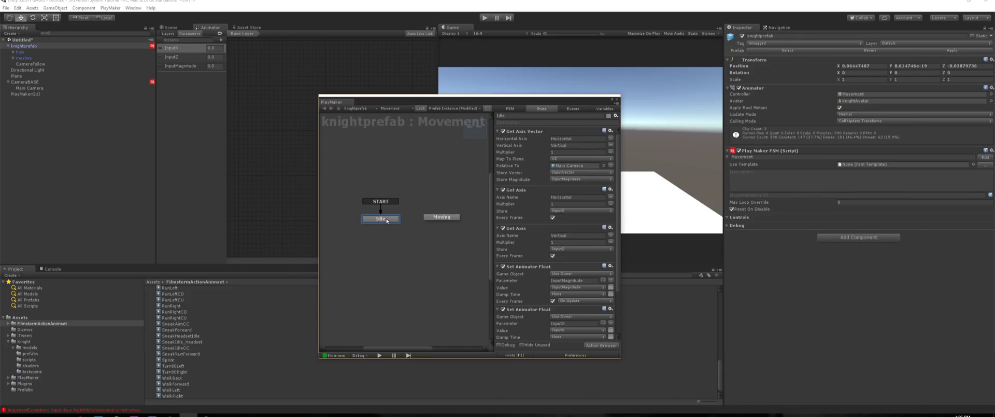
right_click(395, 219)
mouse_move(415, 220)
left_click(381, 231)
right_click(436, 218)
left_click(427, 223)
mouse_move(441, 224)
left_mouse_down()
mouse_move(392, 224)
mouse_move(452, 221)
left_mouse_up()
left_click(442, 222)
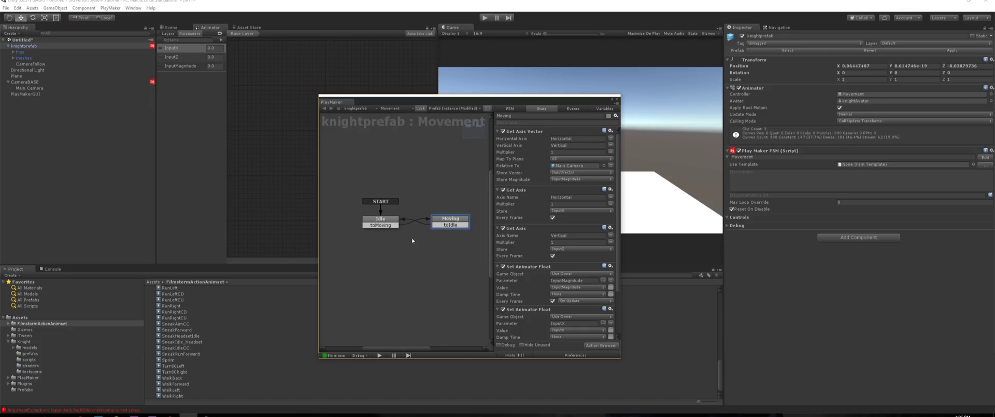
Add a Float Compare action at the end of the Idle state
left_click(380, 219)
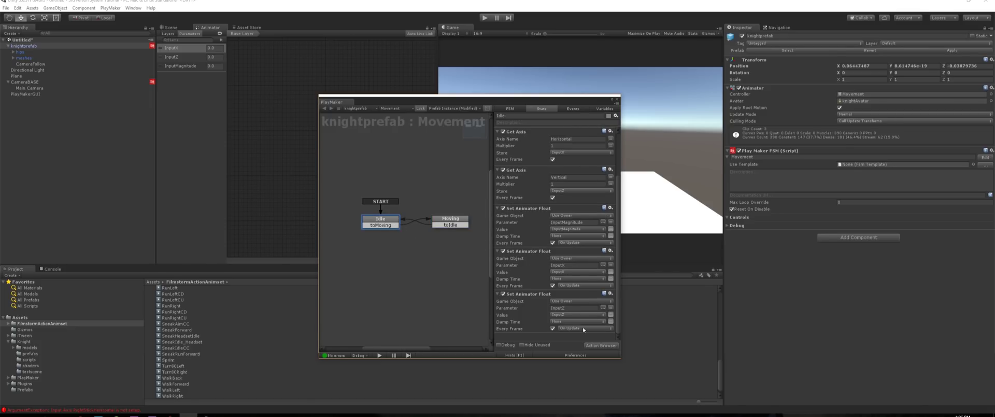
left_click(600, 345)
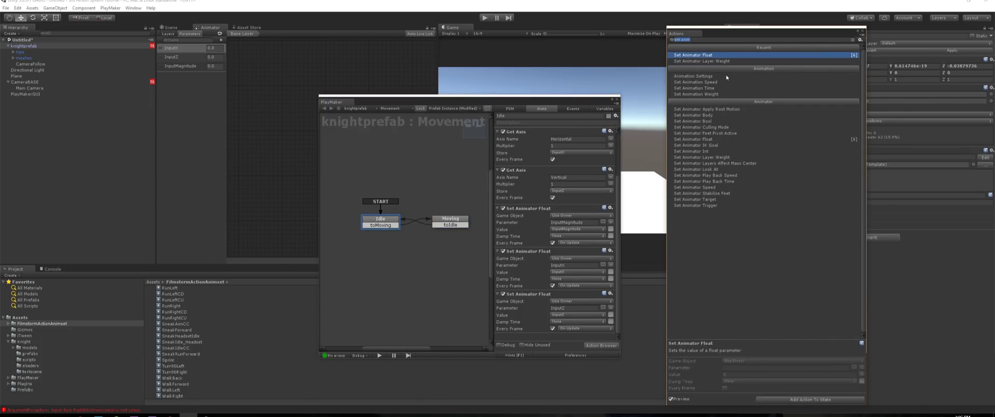
type("s")
key("BackSpace")
type("comp")
key("Return")
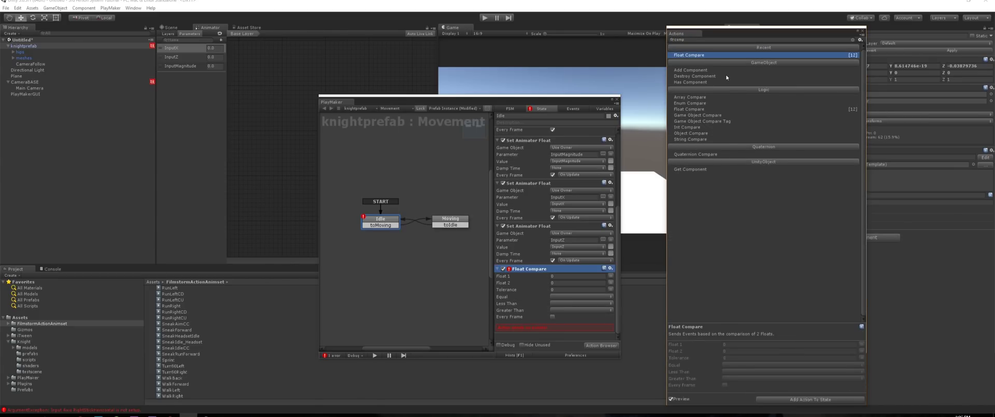
Set Idle's Float Compare to compare InputMagnitude with 0.1, send toMoving when greater, and check every frame
left_click(580, 276)
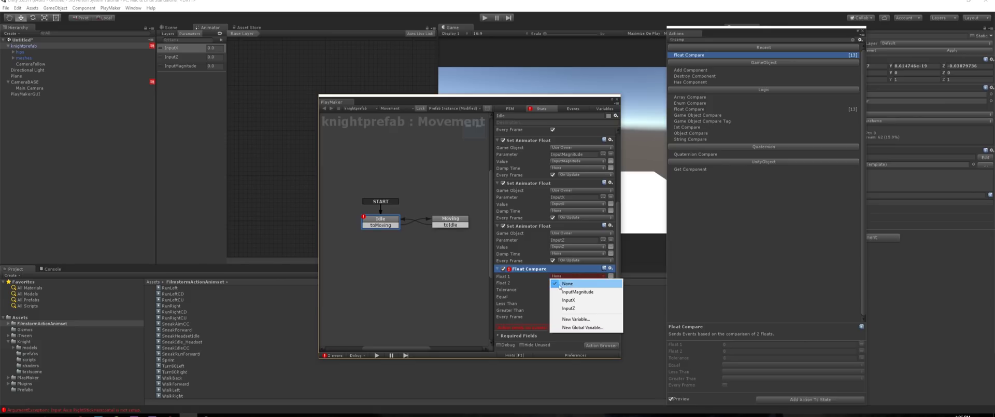
left_click(570, 291)
left_click(556, 283)
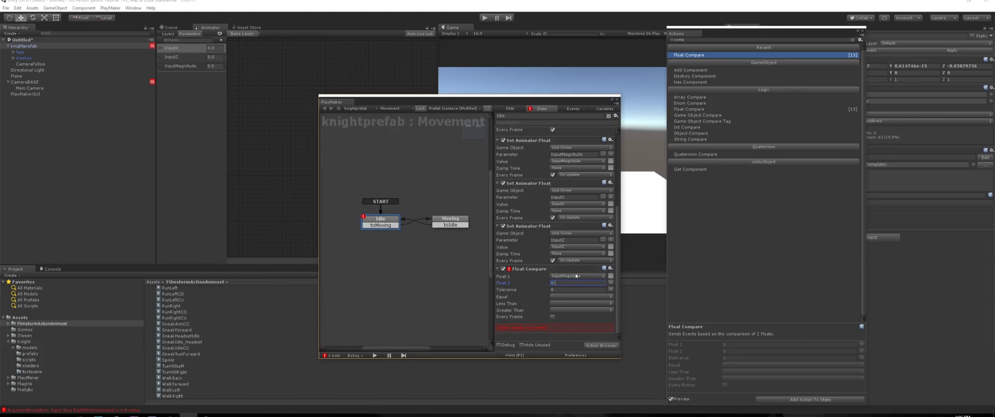
left_click(566, 309)
left_click(572, 333)
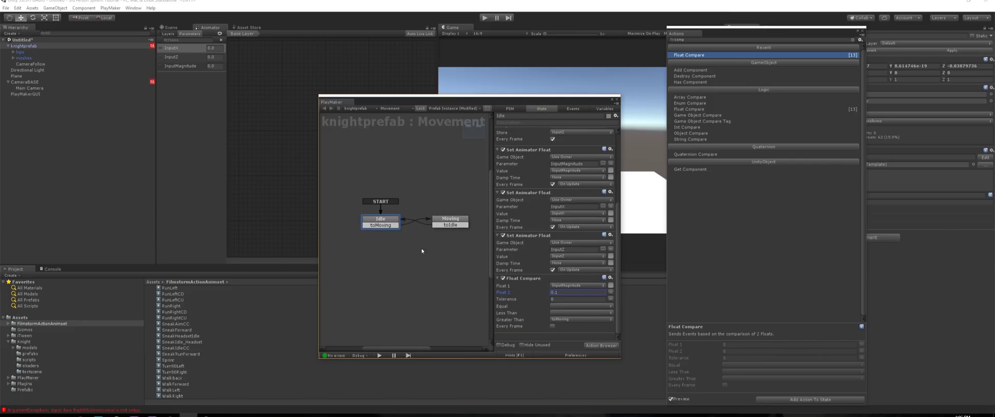
left_click(552, 327)
Copy the Float Compare action from Idle and paste it above the other actions in the Moving state
right_click(528, 276)
left_click(512, 281)
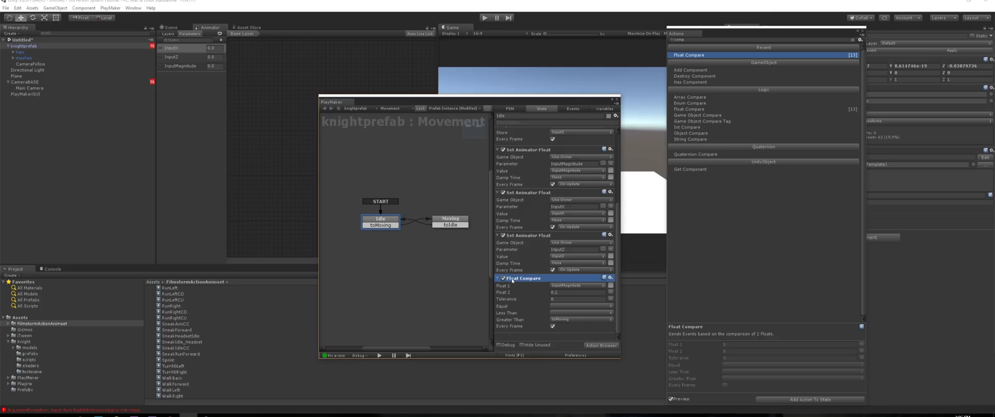
right_click(512, 281)
left_click(530, 175)
left_click(457, 218)
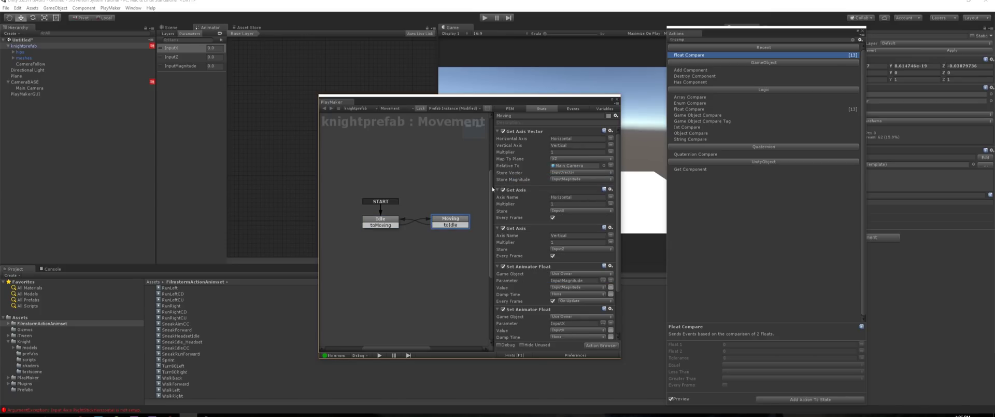
right_click(524, 139)
left_click(538, 170)
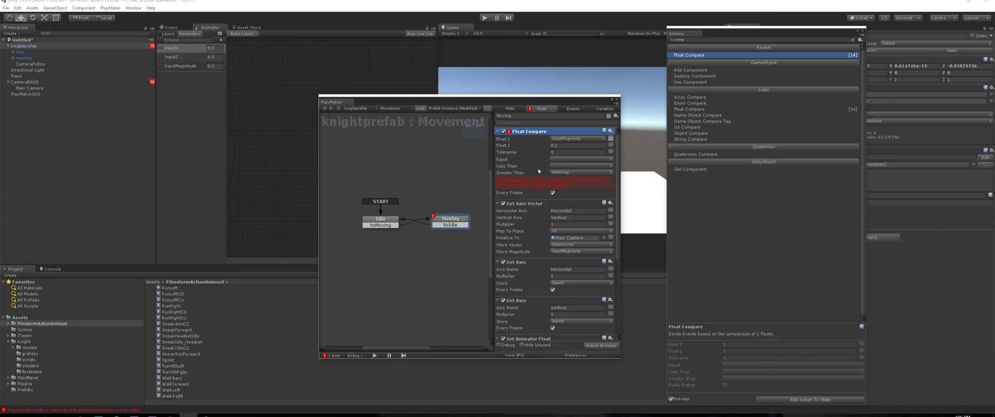
In Moving's Float Compare, clear the Greater Than event and set Less Than to toIdle
left_click(571, 174)
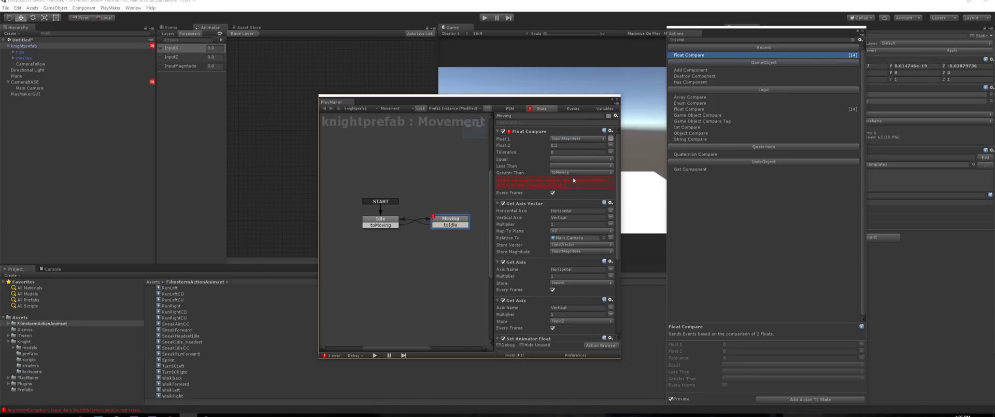
left_click(577, 172)
left_click(567, 177)
left_click(561, 165)
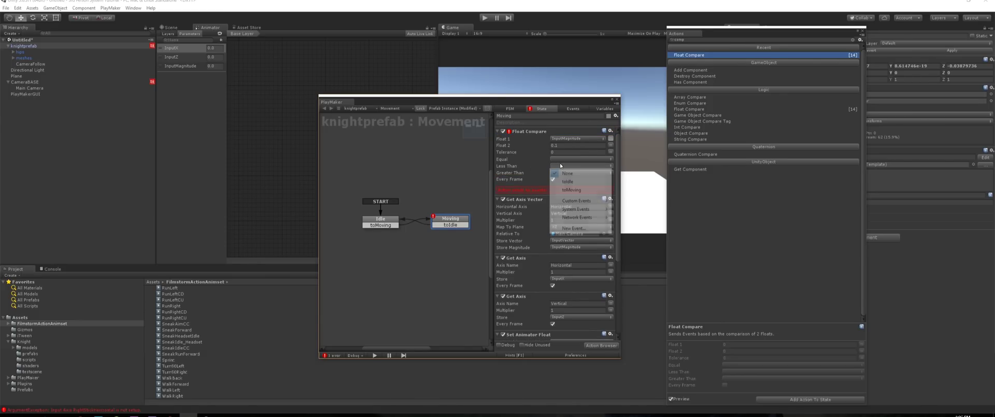
left_click(567, 182)
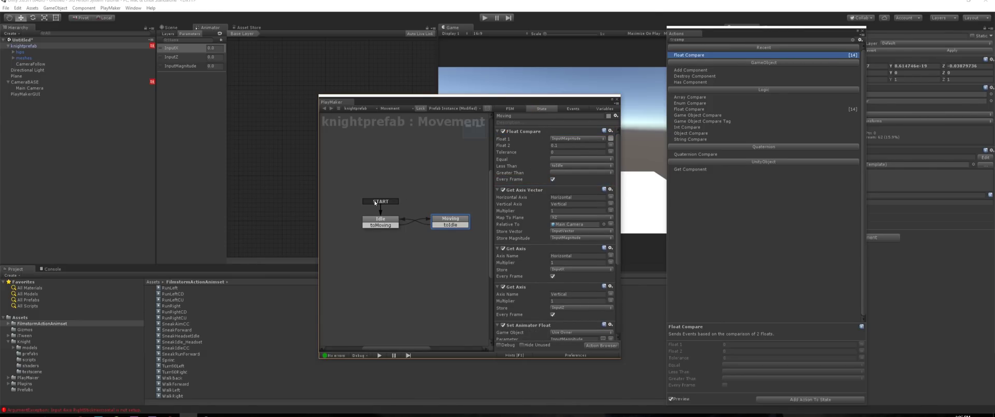
Start and stop play mode, and move the PlayMaker window clear of the knight in the Game view
left_click(486, 18)
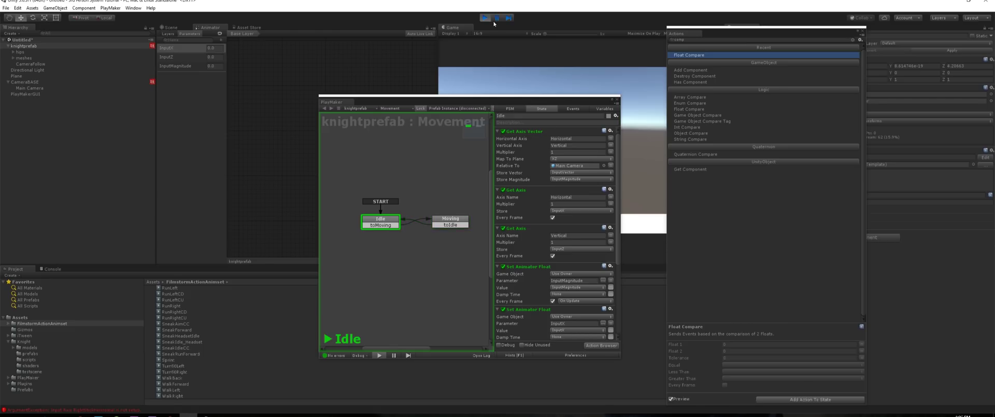
left_click(485, 18)
left_click(437, 224)
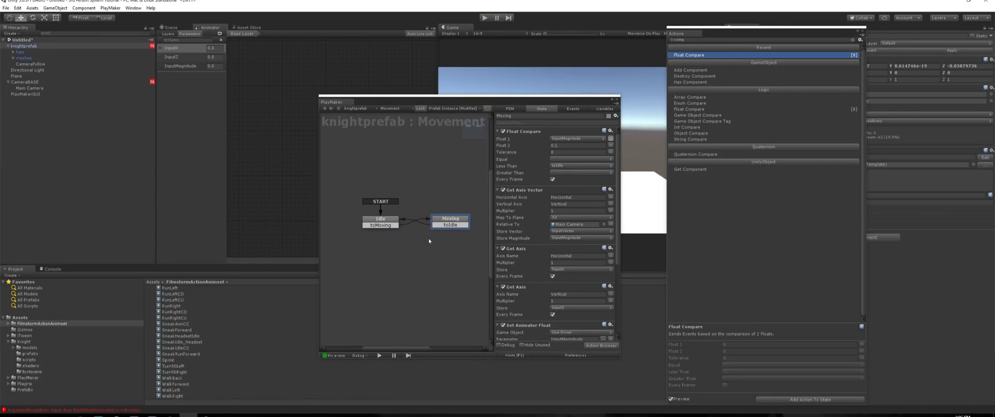
middle_click_drag(428, 226, 416, 212)
left_click_drag(460, 107, 273, 117)
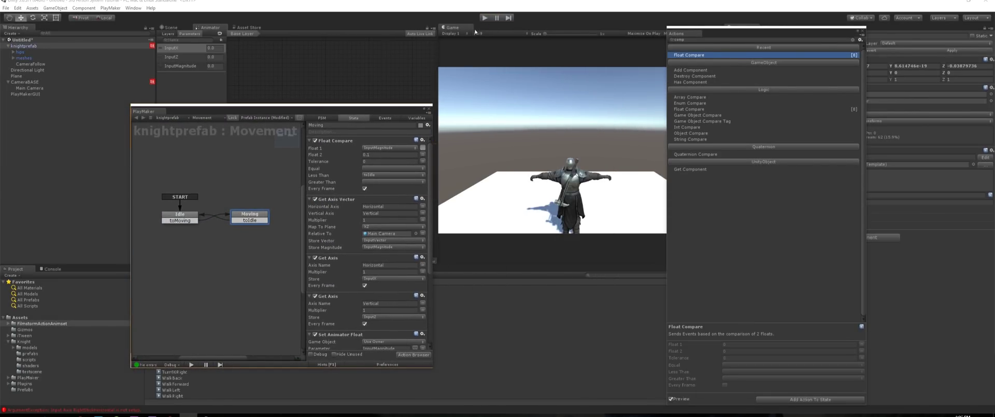
Play-test the Idle and Moving transitions with forward, backward, rightward and leftward input, and stop play mode
key("ctrl+p")
key("w")
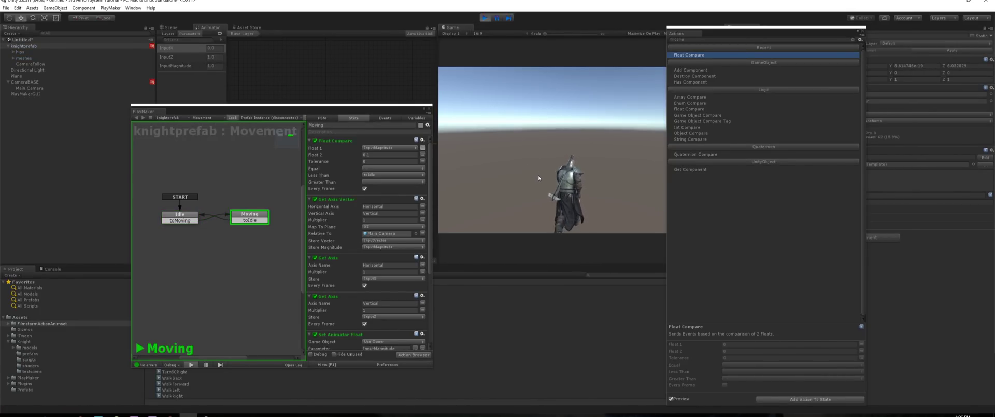
key("s")
key("w")
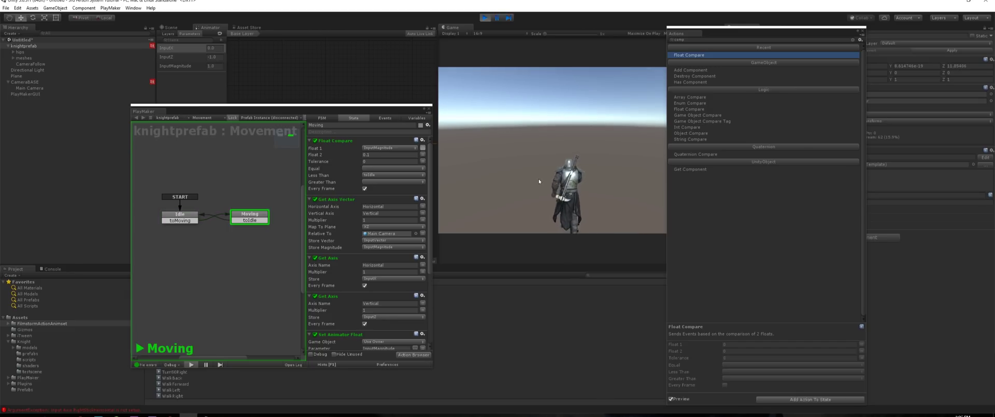
key("d")
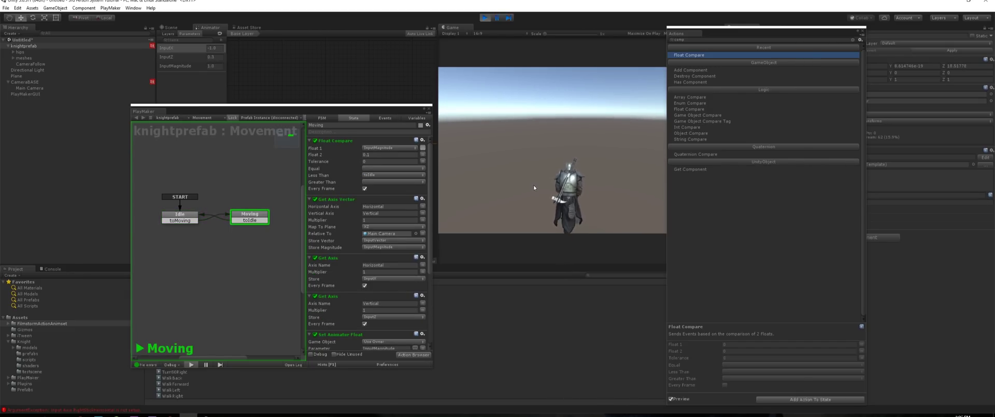
key("a")
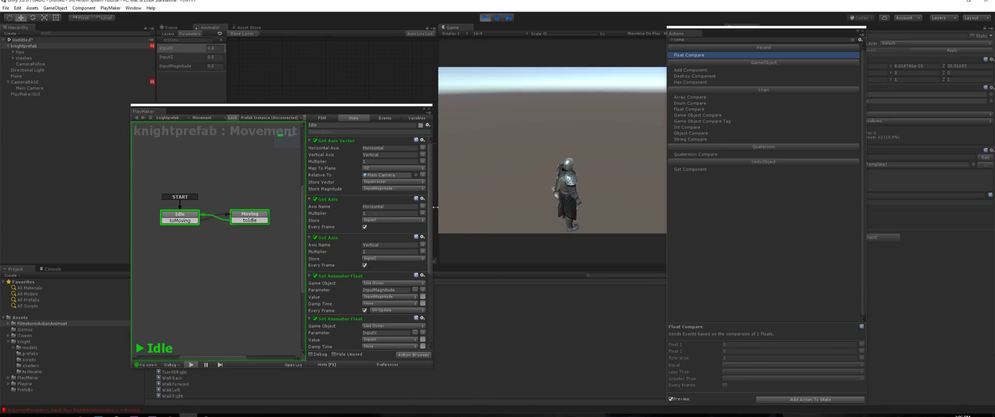
key("ctrl+p")
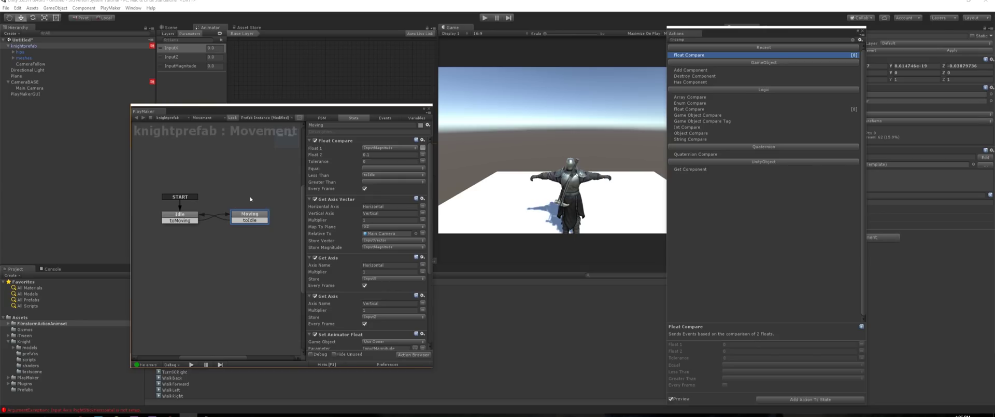
Add a Smooth Look At Direction action at the end of the Moving state
left_click_drag(274, 109, 304, 74)
left_click(294, 167)
mouse_move(282, 183)
left_mouse_down()
mouse_move(293, 173)
mouse_move(281, 183)
left_mouse_up()
left_click(442, 320)
type("smooth")
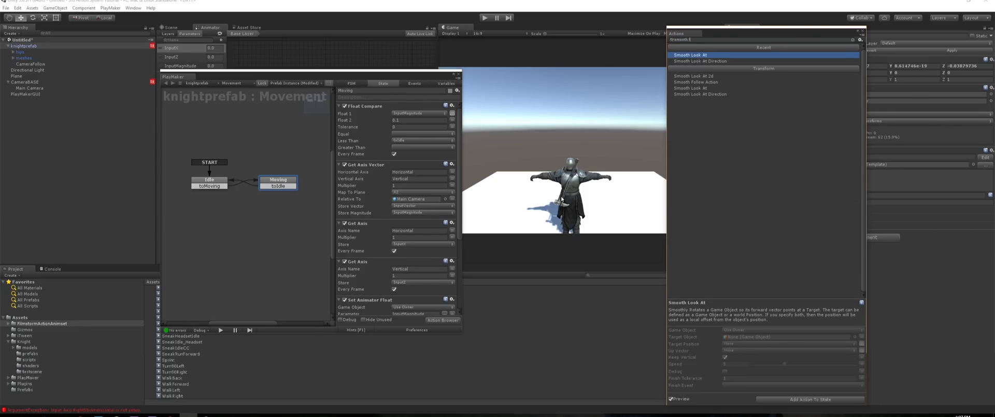
key("Down")
key("Return")
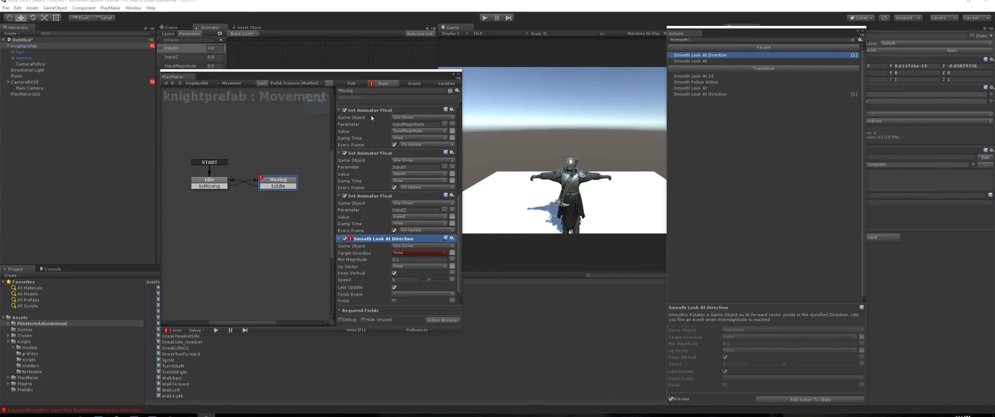
Set Smooth Look At Direction to target direction InputVector, up vector 0, 1, 0 and speed 10
scroll(361, 191, "up", 4)
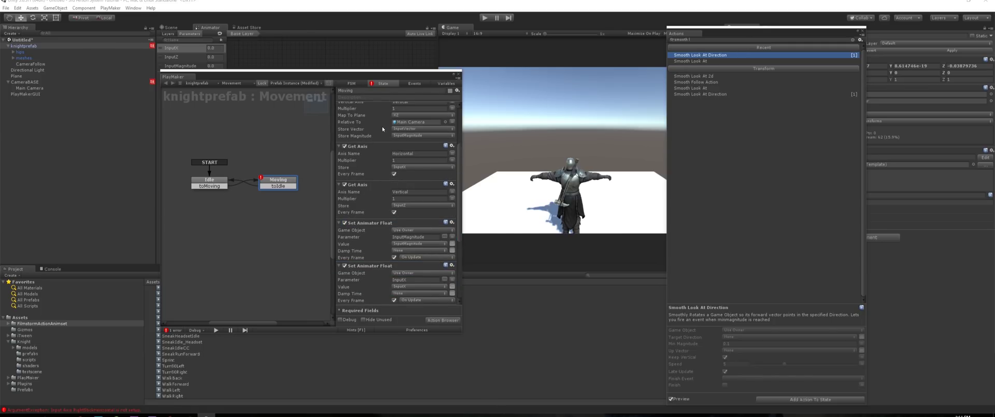
scroll(385, 137, "down", 5)
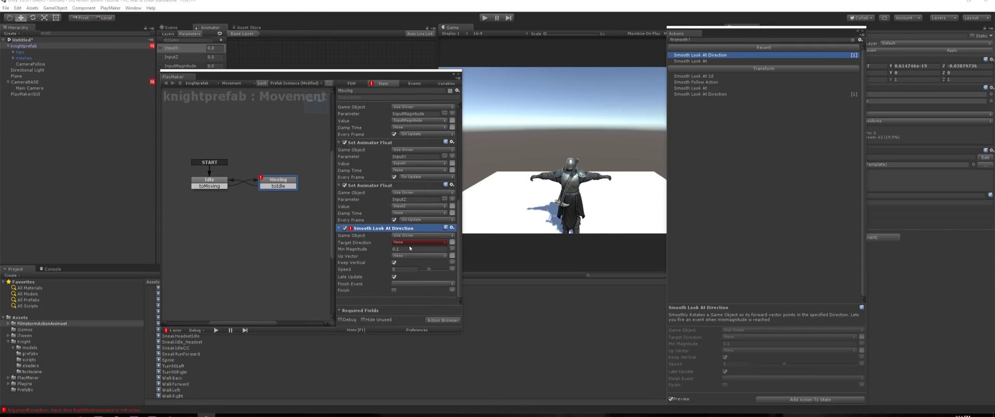
left_click(366, 237)
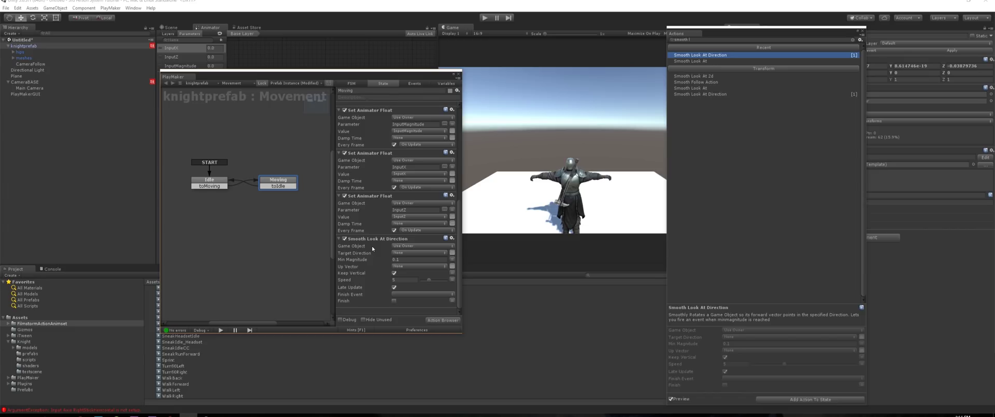
left_click(399, 253)
left_click(410, 266)
left_click(451, 265)
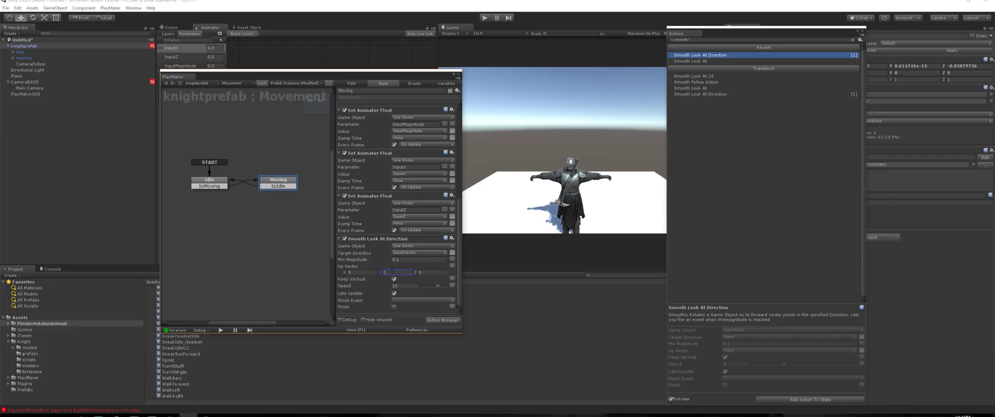
Close the PlayMaker action browser and start play mode
left_click(855, 39)
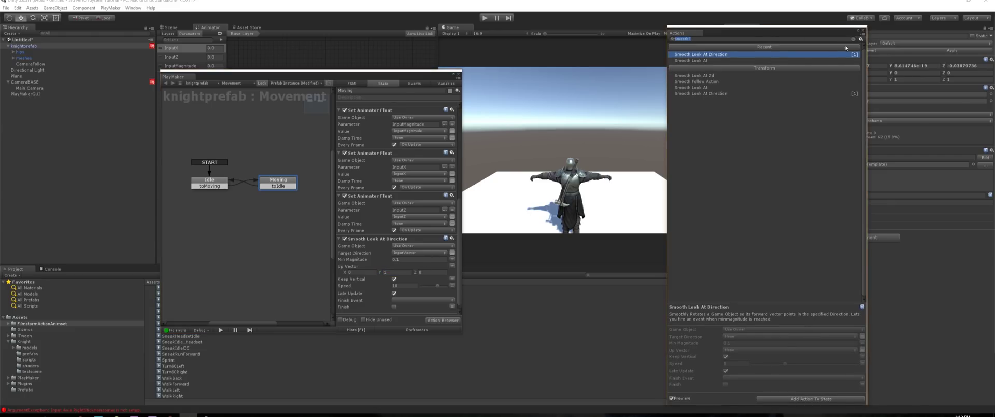
left_click(864, 32)
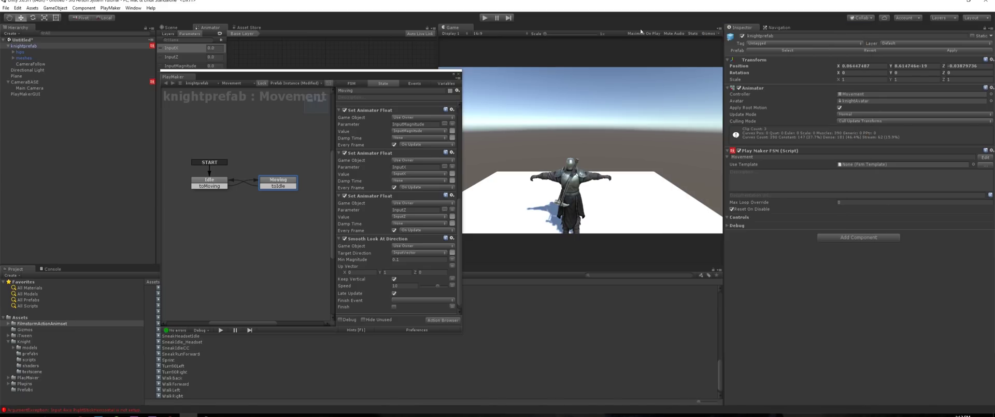
left_click(485, 17)
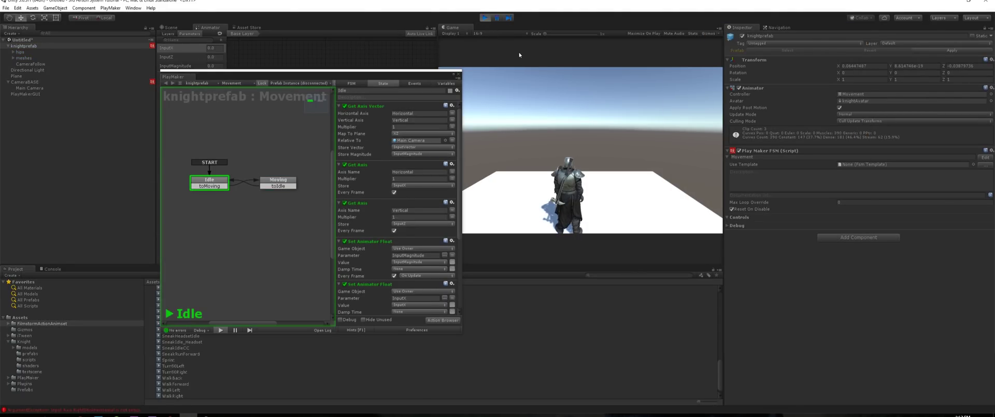
Play-test the knight's turning and camera following with forward, backward, leftward and rightward input
key("d")
key("s")
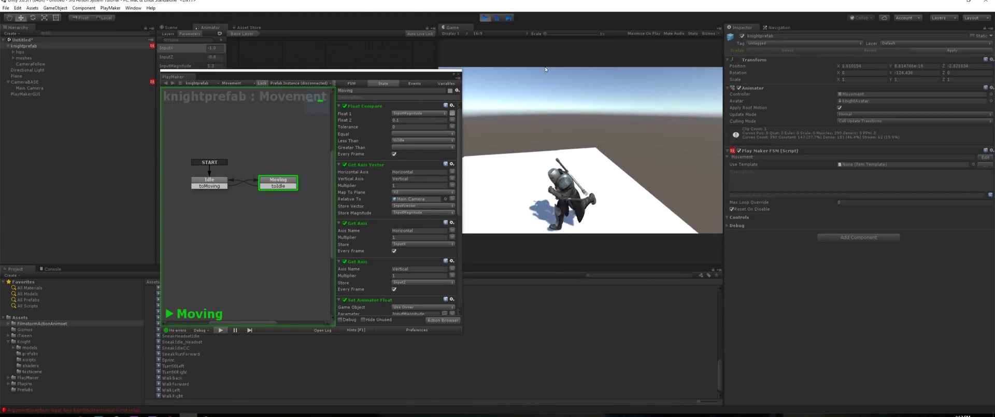
key("w")
key("s")
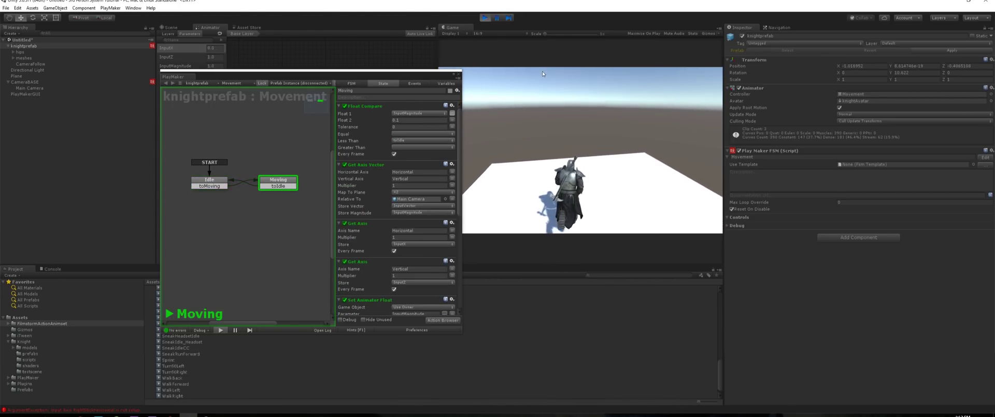
key("w")
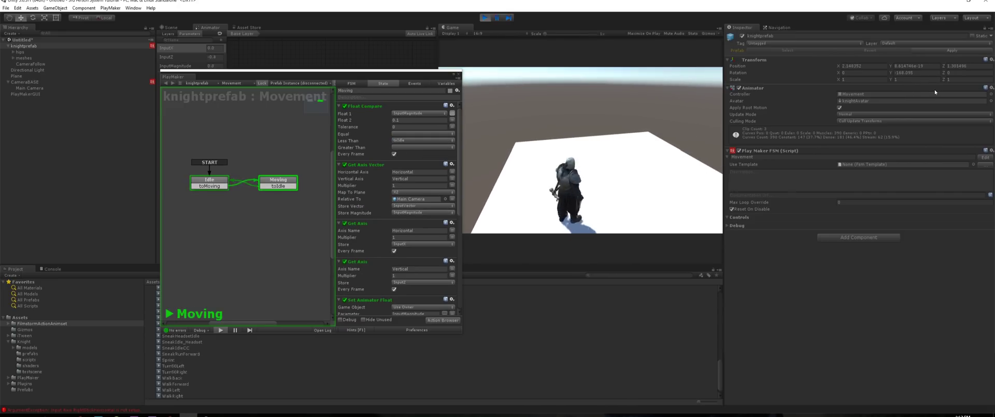
key("d")
key("a")
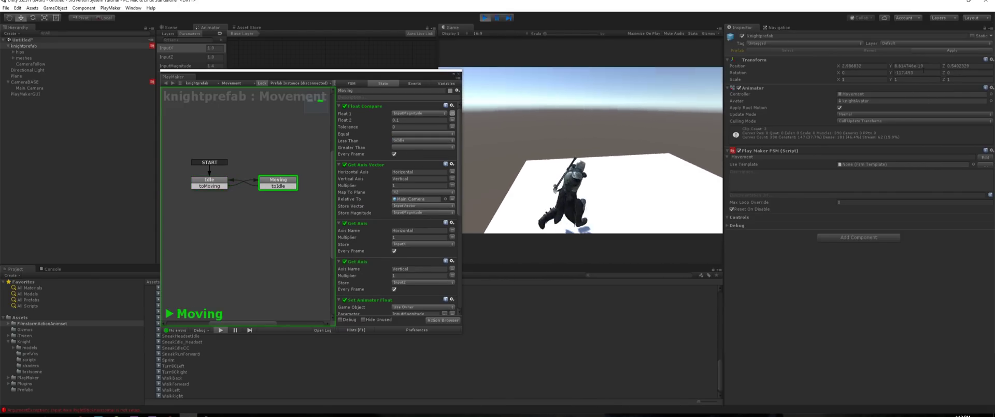
key("w")
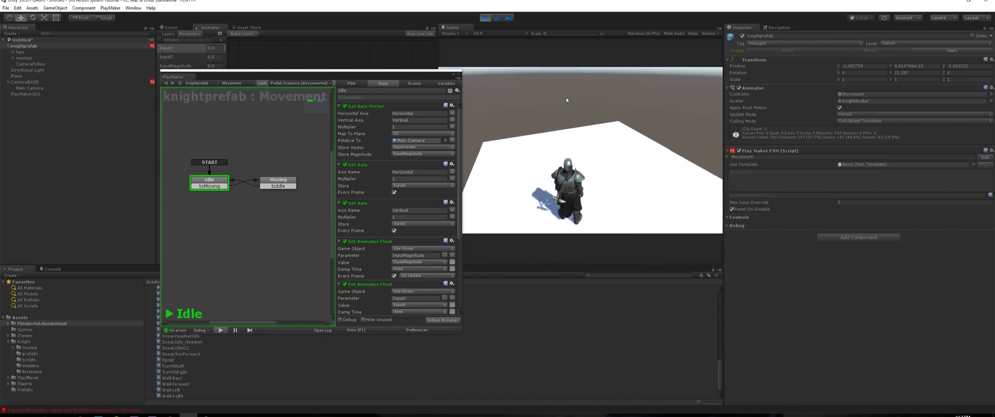
key("w")
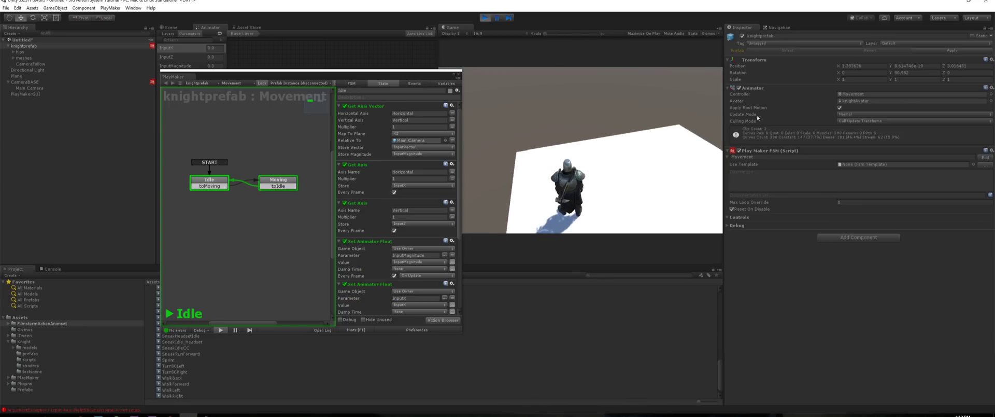
key("w")
key("d")
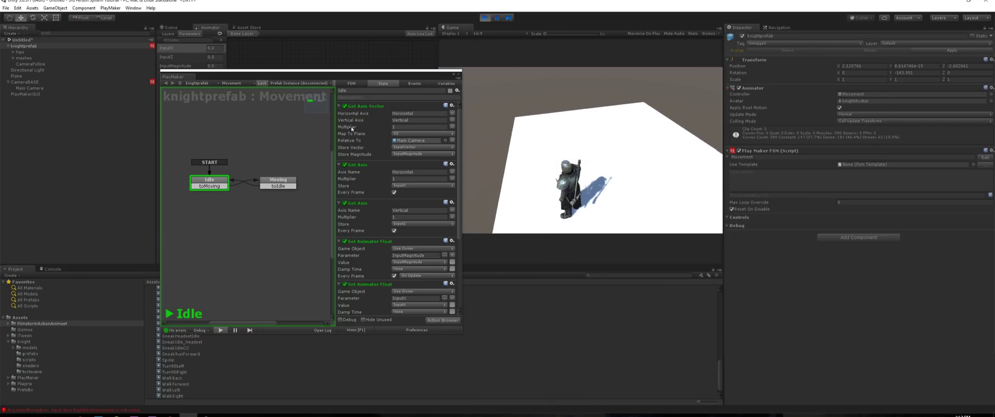
Close the PlayMaker window, stop play mode and bring up the Scene view
left_click(459, 74)
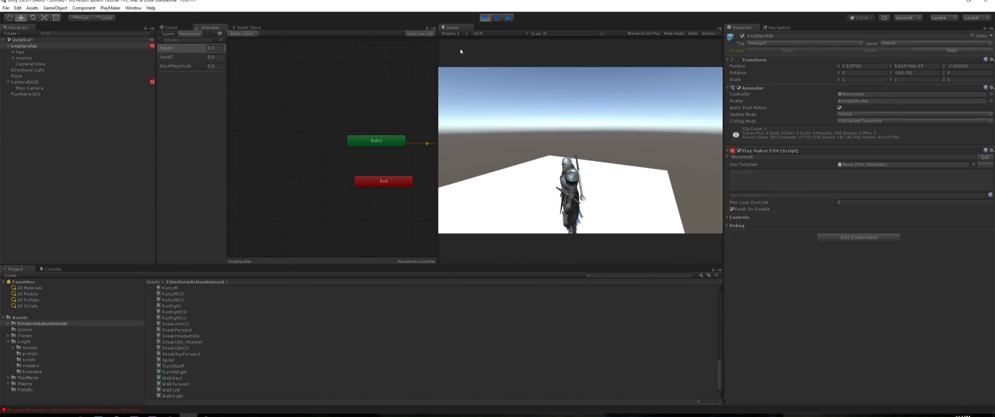
key("ctrl+p")
left_click(171, 27)
Select the Main Camera and shift it sideways and down behind the knight, to about X 0.6, Y 0.7
scroll(288, 119, "down", 3)
middle_click_drag(289, 120, 392, 105)
left_click(268, 98)
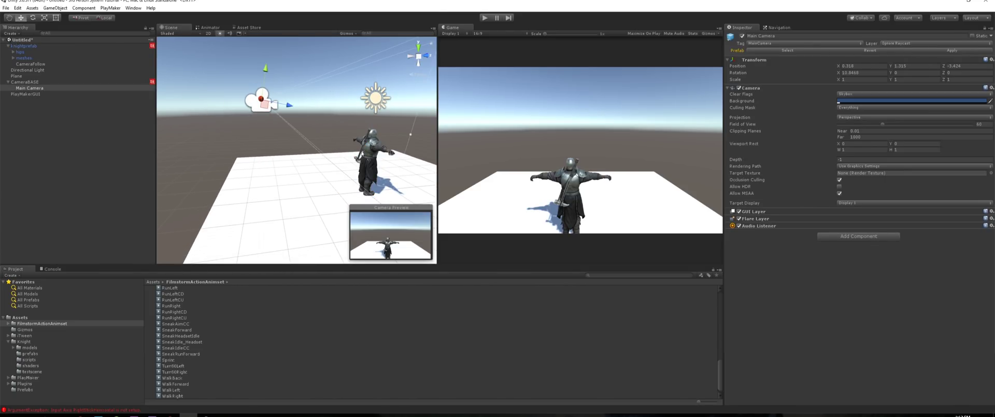
left_click_drag(304, 140, 433, 161, "alt")
key("a")
right_click_drag(433, 161, 433, 164)
key("w")
key("d")
left_click_drag(268, 141, 287, 198)
key("d")
Move the Main Camera closer behind the knight's shoulders, to about Y 0.4, Z -1.9
right_click_drag(266, 111, 181, 129)
key("q")
key("d")
key("e")
middle_click_drag(368, 155, 240, 168)
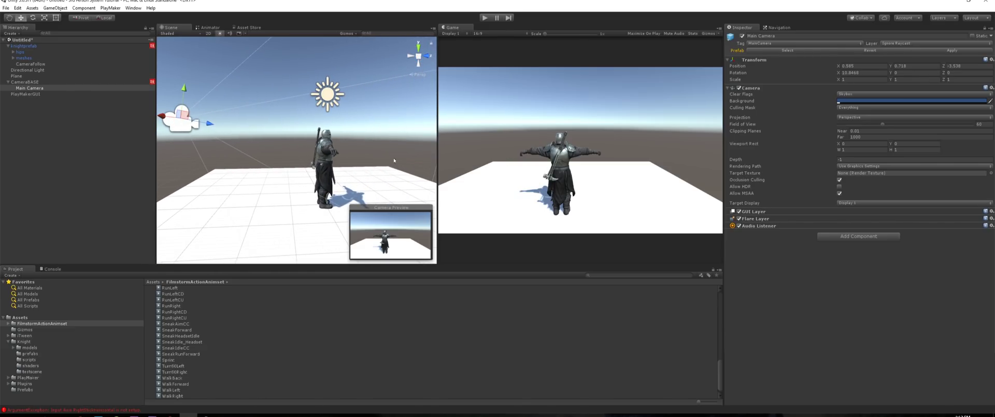
left_click_drag(211, 128, 294, 135)
left_click_drag(260, 103, 320, 109)
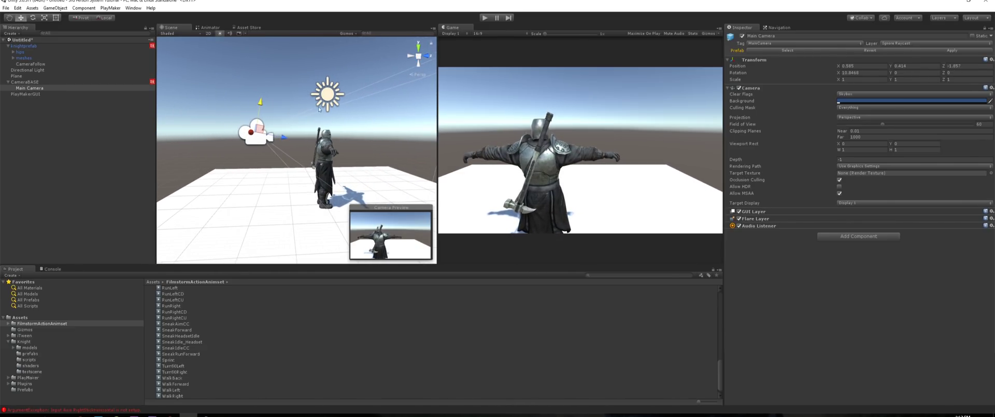
Start play mode and test the closer camera while running the knight forward, leftward, backward and rightward
left_click(485, 18)
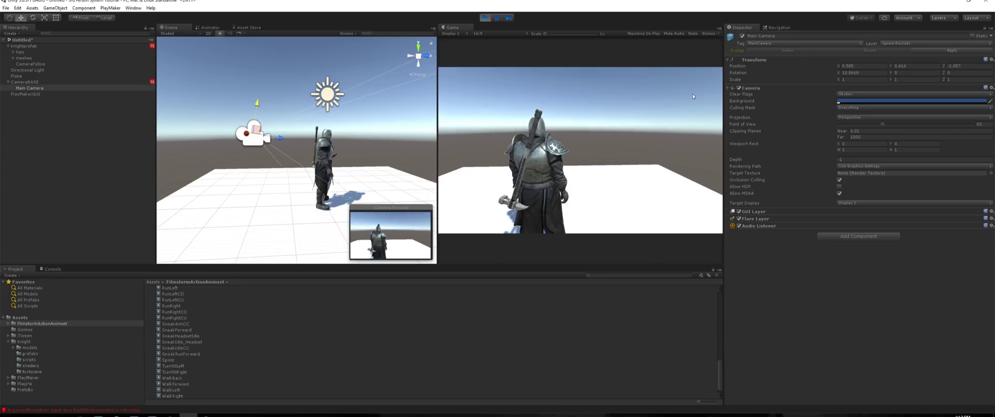
key("w")
key("a")
key("s")
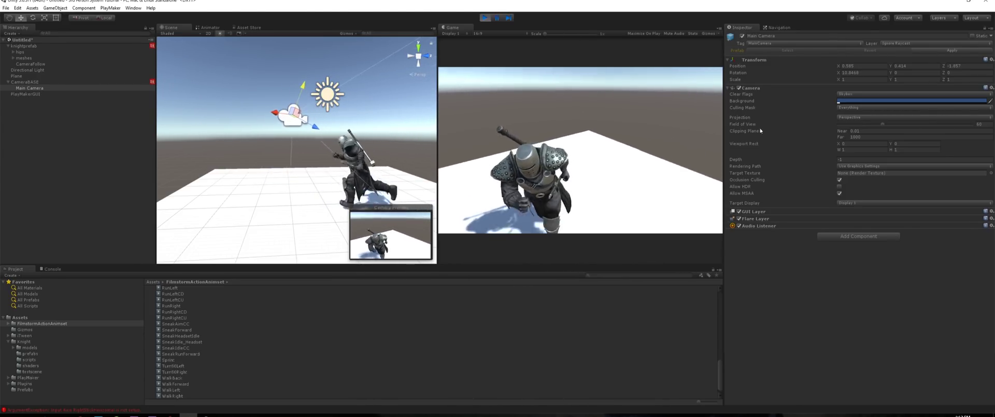
key("d")
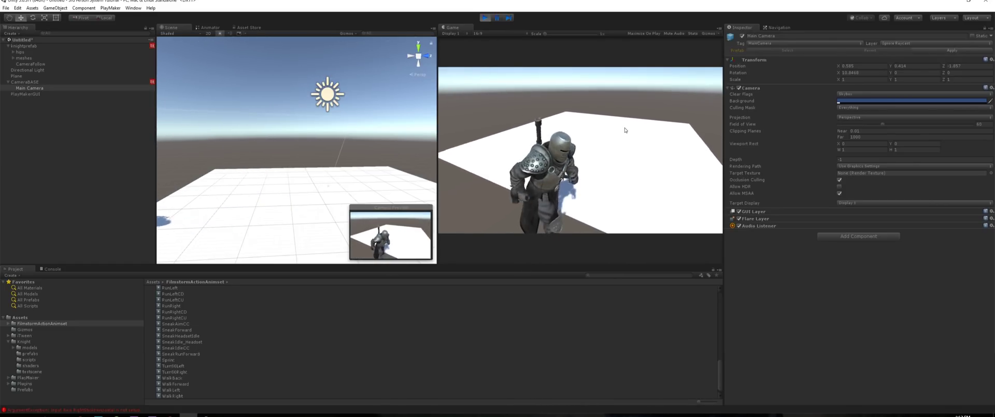
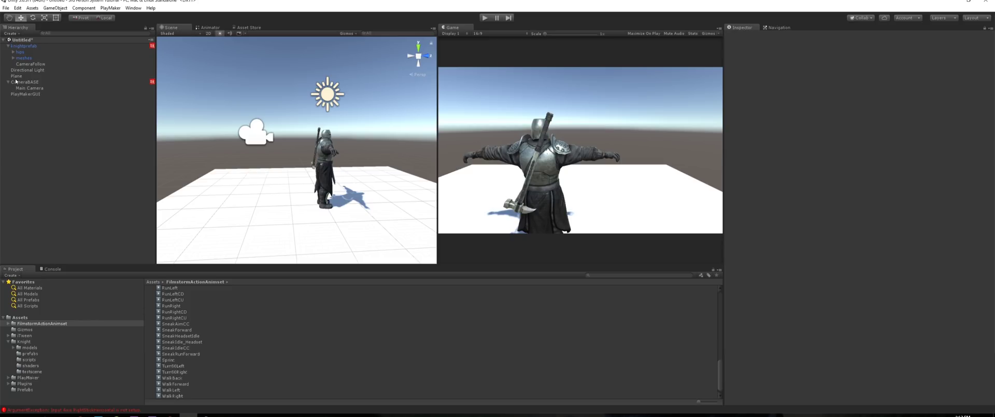
Delete the Plane and create a 3D Cube in the scene as the replacement ground
key("Delete")
right_click(54, 125)
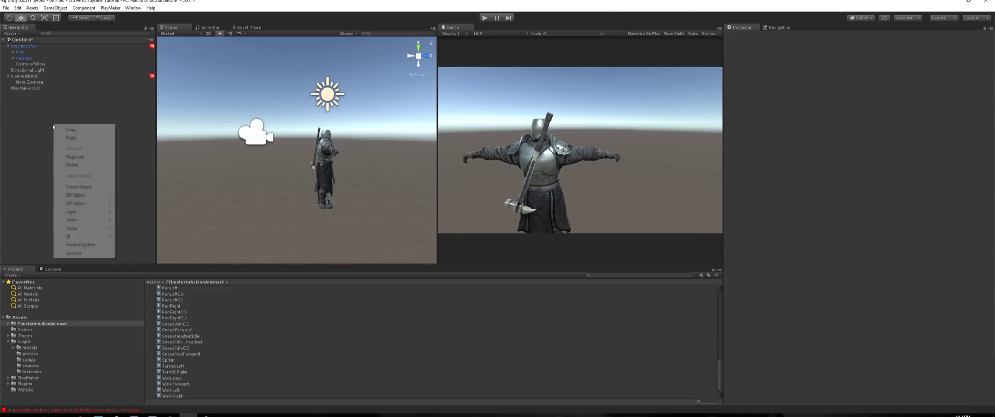
mouse_move(79, 197)
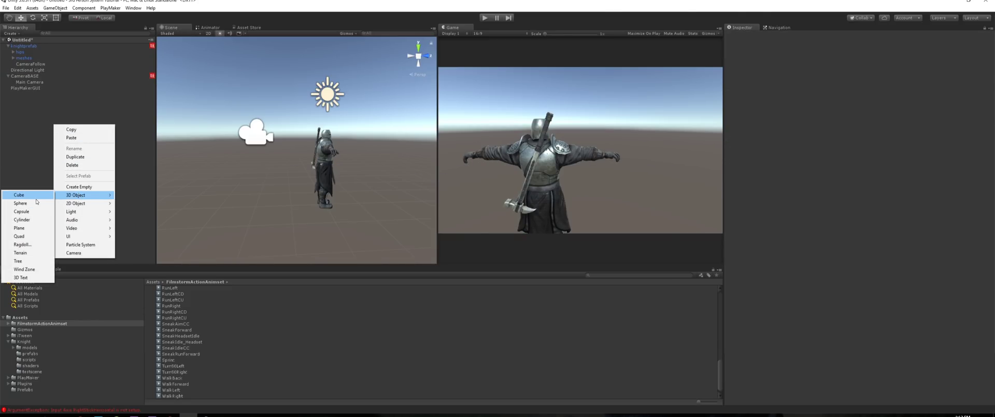
left_click(19, 195)
Set the Cube's X and Y position to 0
scroll(343, 159, "down", 2)
left_click(862, 58)
type("0")
key("Tab")
type("0")
key("Tab")
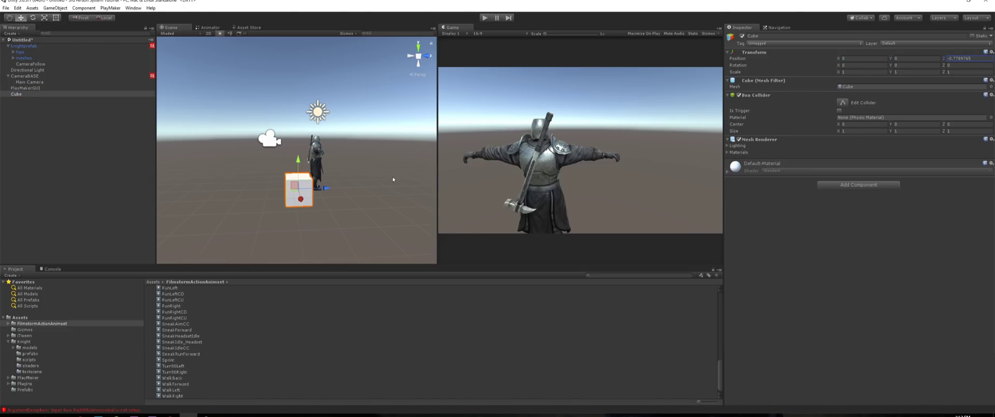
Scale the Cube to about 7.1 by 2 by 9.8 and lower it to Y -1.17 beneath the knight
left_click(300, 190)
key("e")
key("r")
left_click_drag(328, 189, 306, 248)
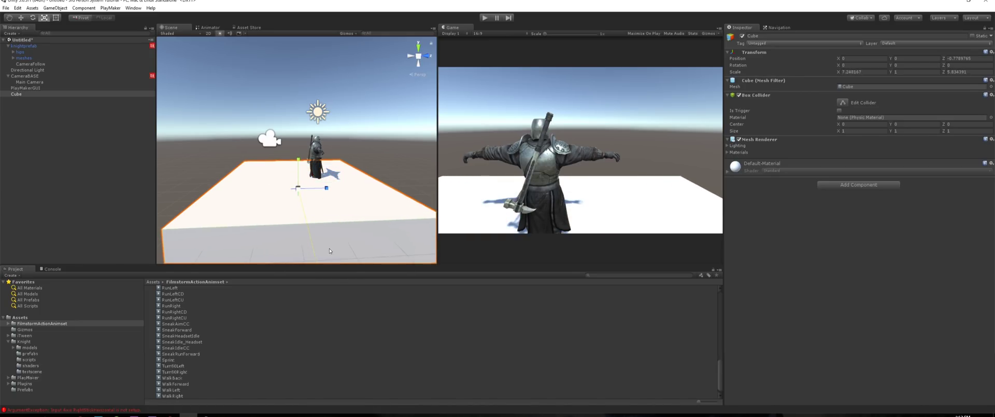
left_click_drag(299, 160, 302, 129)
left_click_drag(298, 158, 302, 190)
Duplicate the Cube and move the copy forward and down to form a lower ledge beyond the first block
middle_click_drag(409, 242, 323, 182)
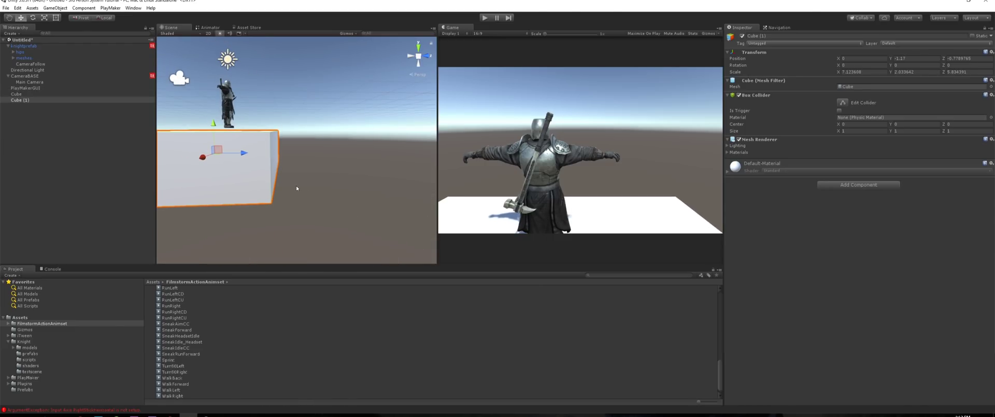
left_click_drag(222, 150, 337, 188)
left_click(340, 117)
right_click_drag(339, 117, 285, 125)
key("d")
left_click_drag(284, 124, 267, 126, "alt")
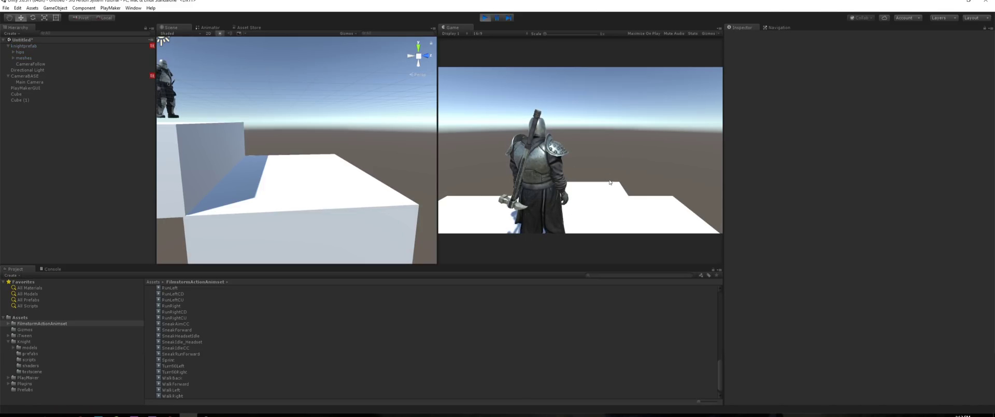
Play-test running the knight off the edge of the upper block, and stop play mode
left_click(611, 208)
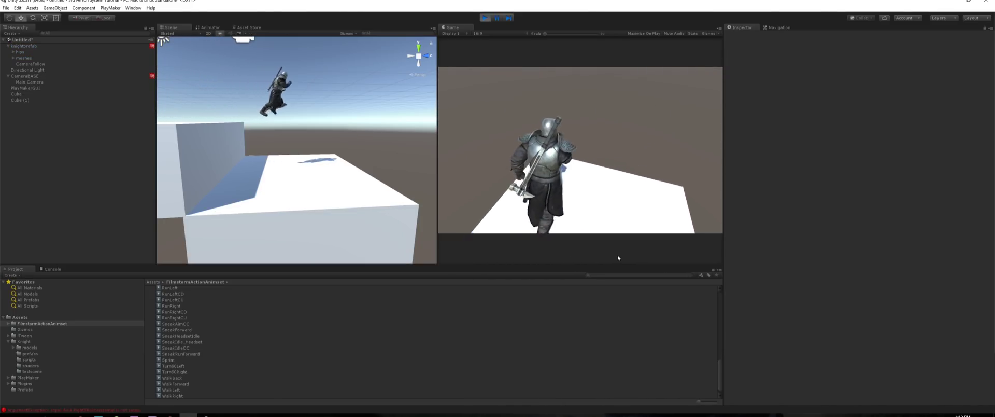
key("ctrl+p")
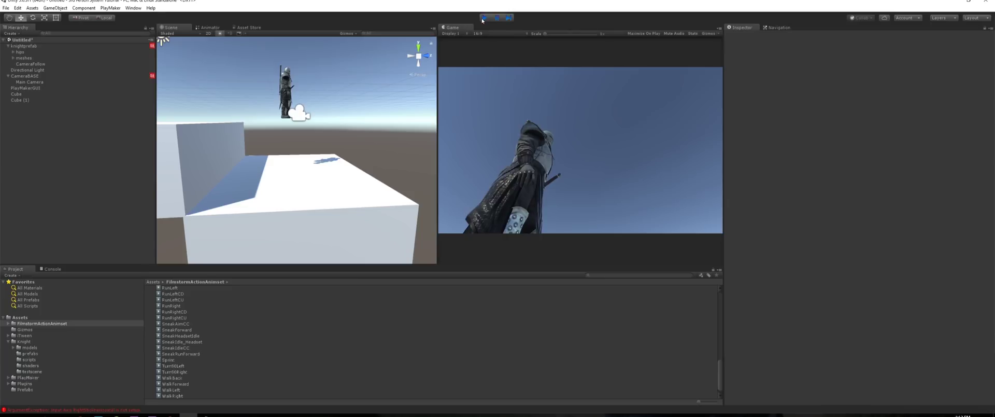
Add a Character Controller component to knightprefab
left_click(23, 46)
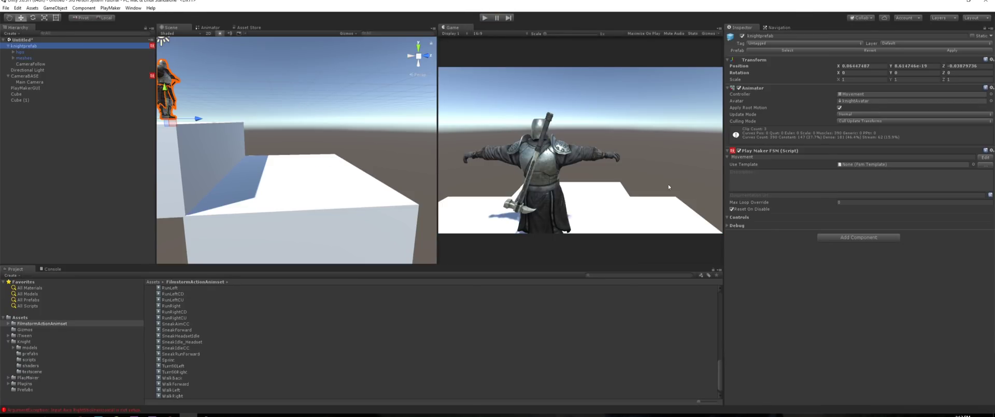
left_click(832, 239)
type("char")
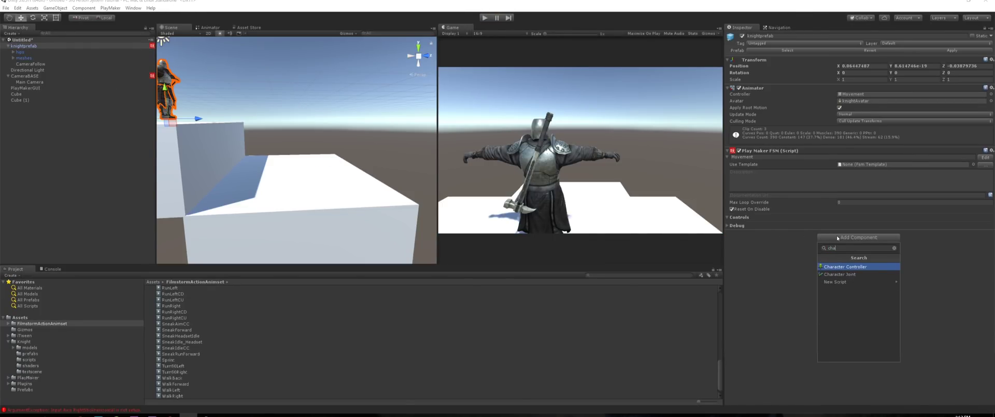
key("Return")
Set the Character Controller's center Y to 1 so the capsule lines up with the knight's feet
key("f")
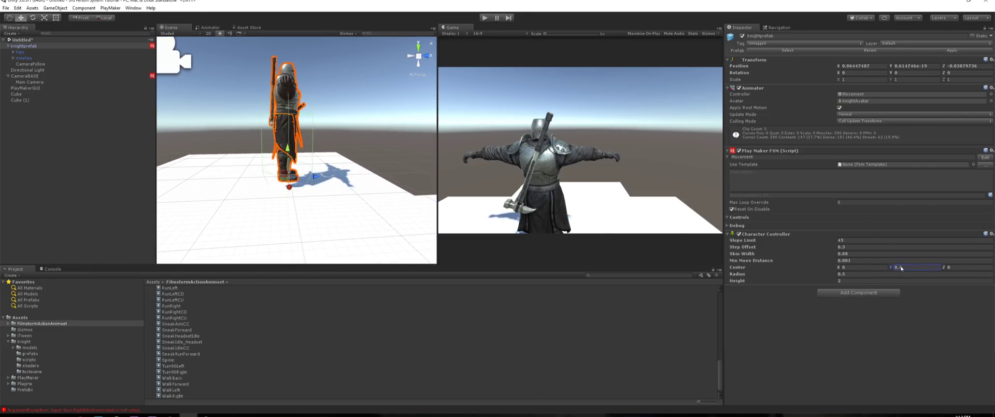
scroll(489, 197, "up", 2)
scroll(332, 192, "up", 6)
middle_click_drag(331, 197, 348, 167)
scroll(528, 162, "down", 2)
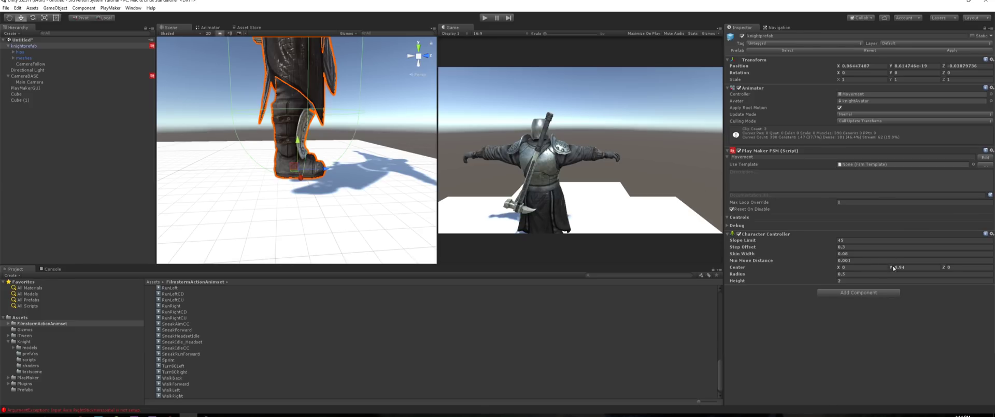
left_click_drag(356, 187, 347, 158, "alt")
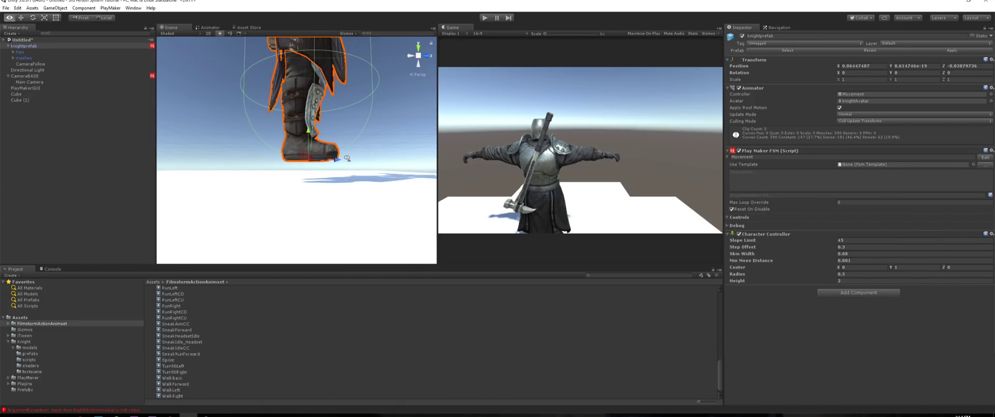
Reduce the Character Controller's radius to 0.25 to fit the capsule around the knight's body
left_click_drag(765, 278, 760, 277)
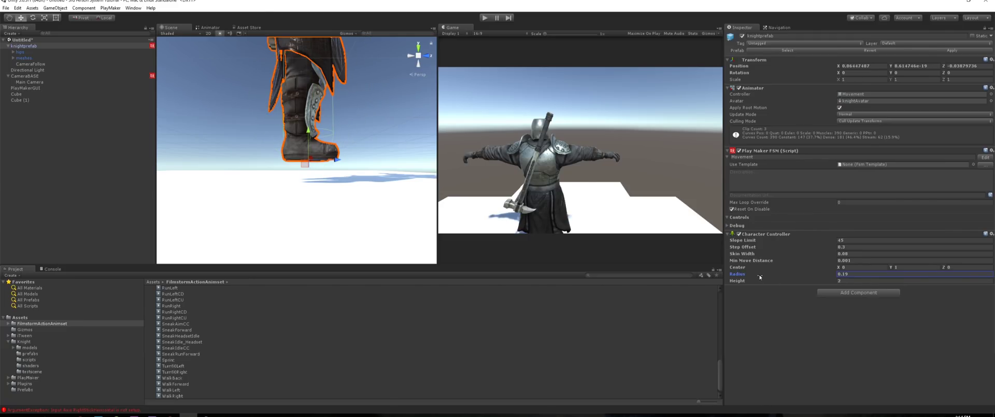
scroll(358, 173, "down", 10)
middle_click_drag(378, 77, 349, 214)
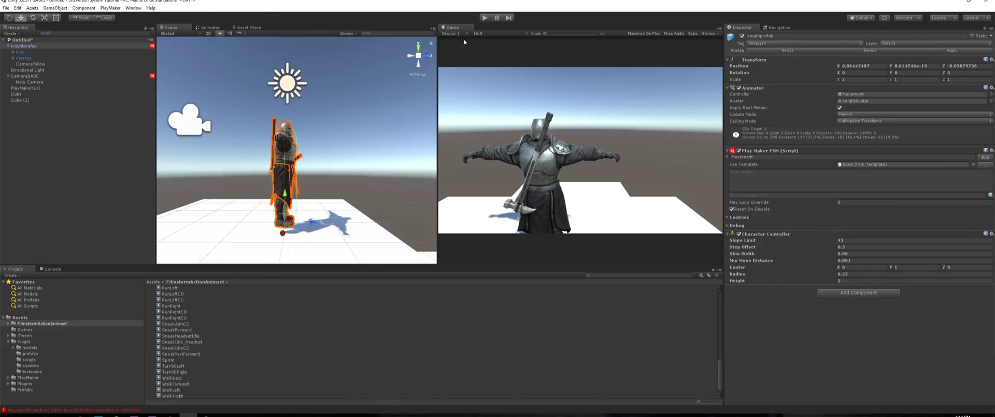
Play-test dropping the knight from the upper block onto the lower one, and stop play mode
left_click(487, 18)
left_click(486, 18)
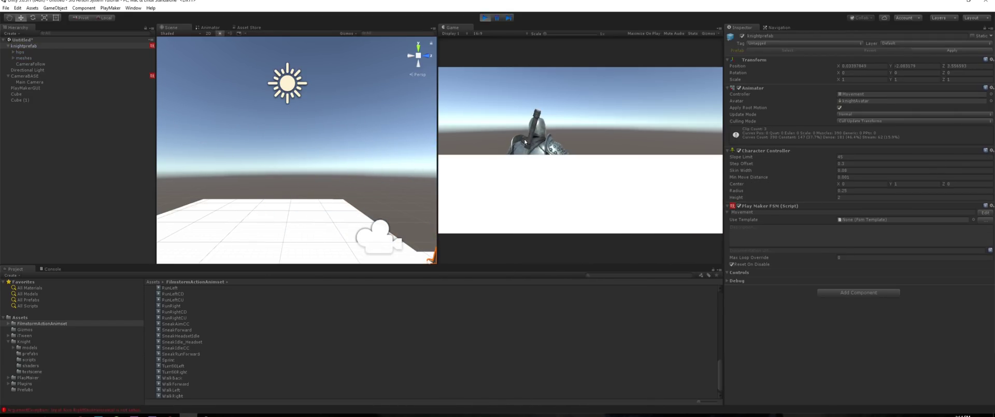
middle_click_drag(383, 184, 331, 142)
scroll(326, 172, "down", 5)
left_click(486, 18)
Restart play mode and test running and turning on the lower block with forward, backward, leftward and rightward input
left_click(486, 19)
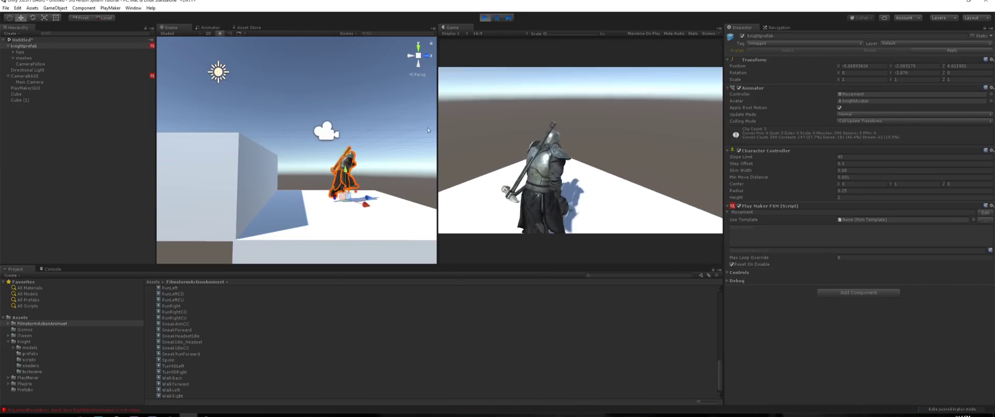
key("s")
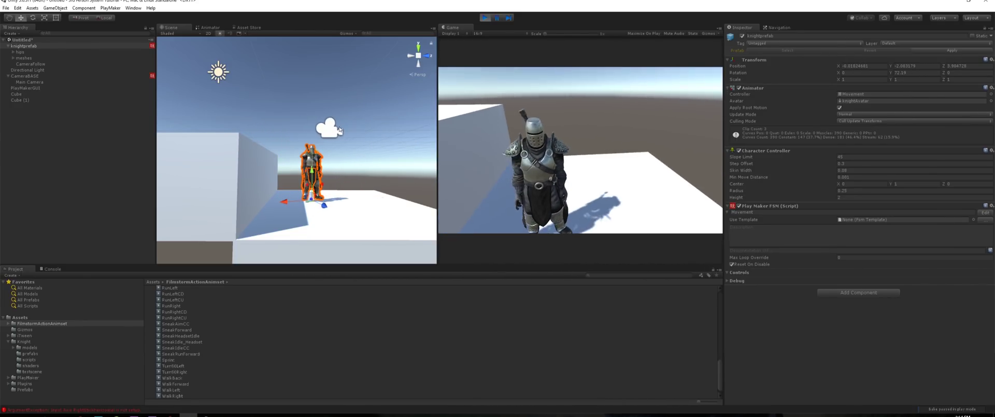
key("w")
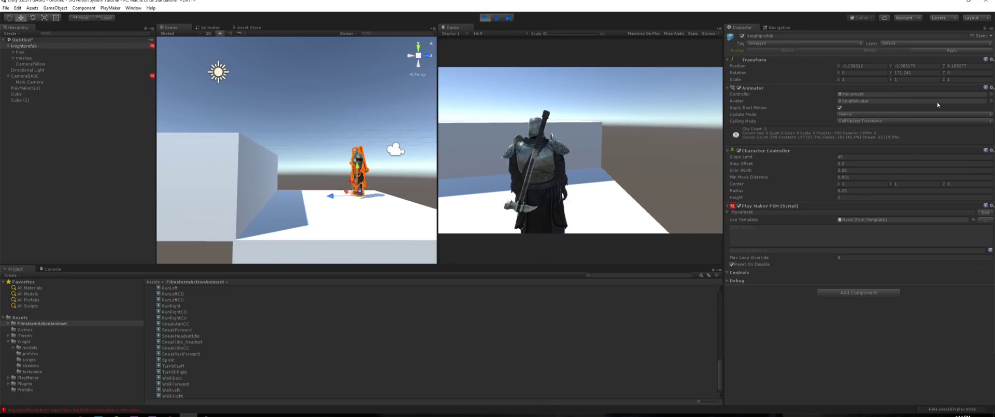
key("w")
key("a")
key("s")
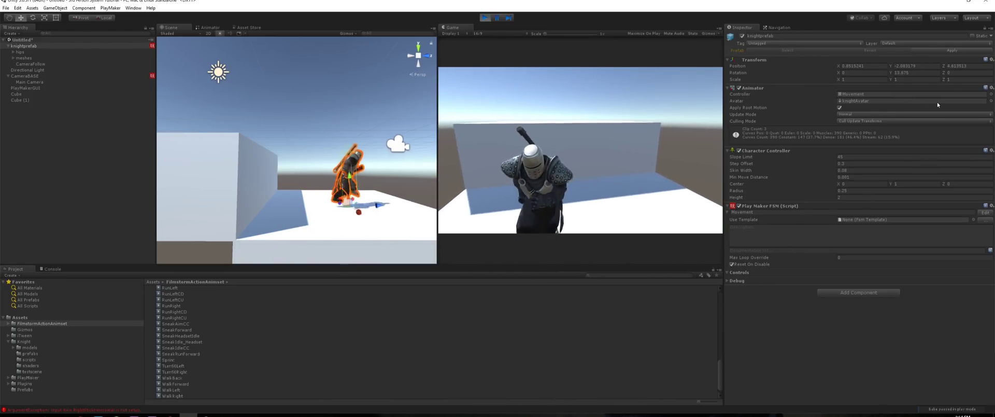
key("d")
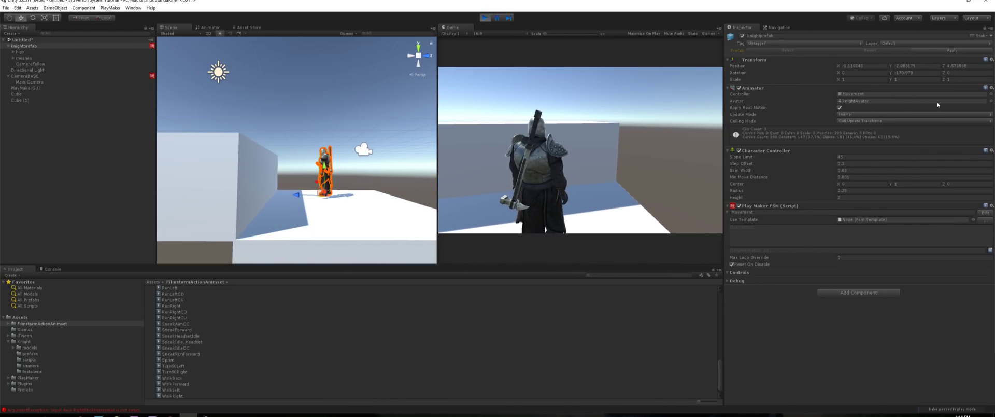